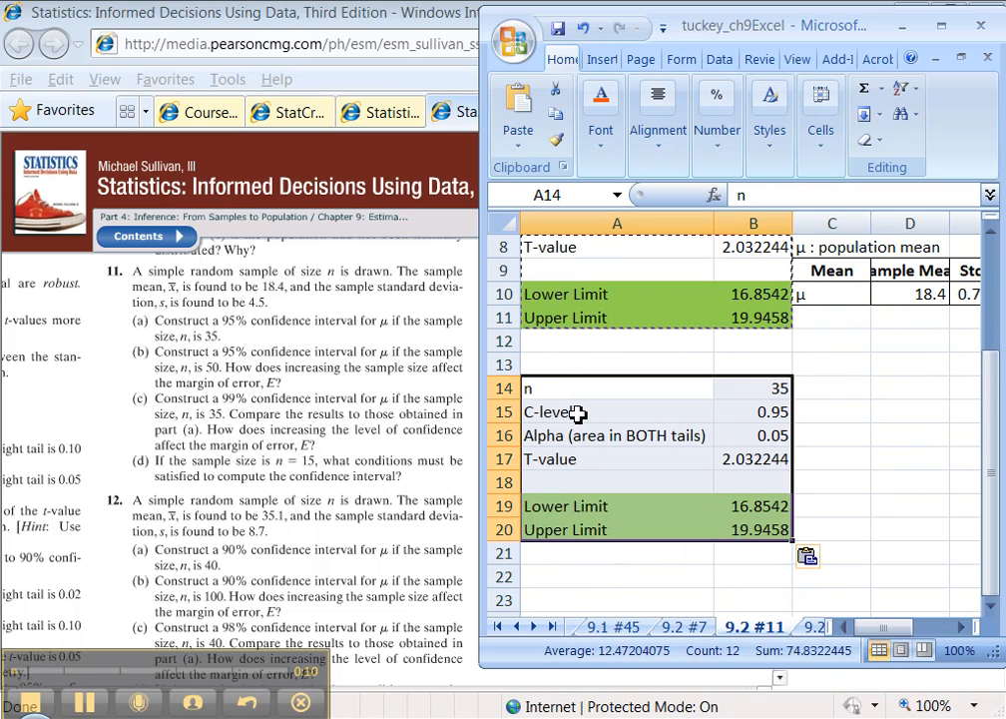
Label the pasted block by entering "b)" in bold in cell A13
{"action": "left_click", "coordinate": [578, 373]}
{"action": "type", "text": "b)"}
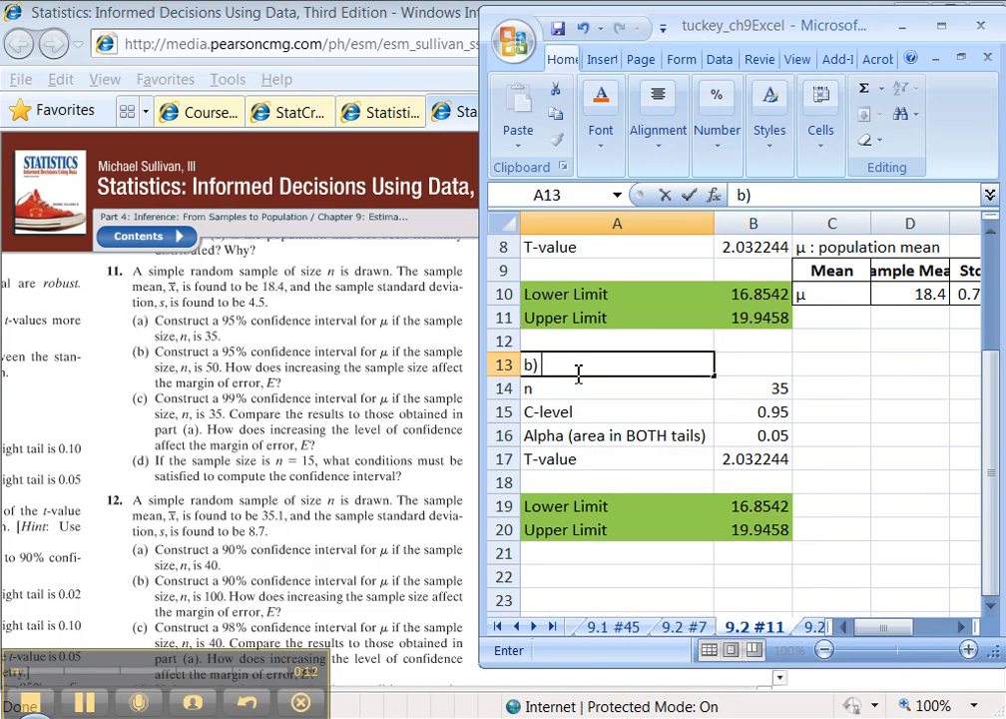
{"action": "key", "text": "Return"}
{"action": "left_click", "coordinate": [578, 374]}
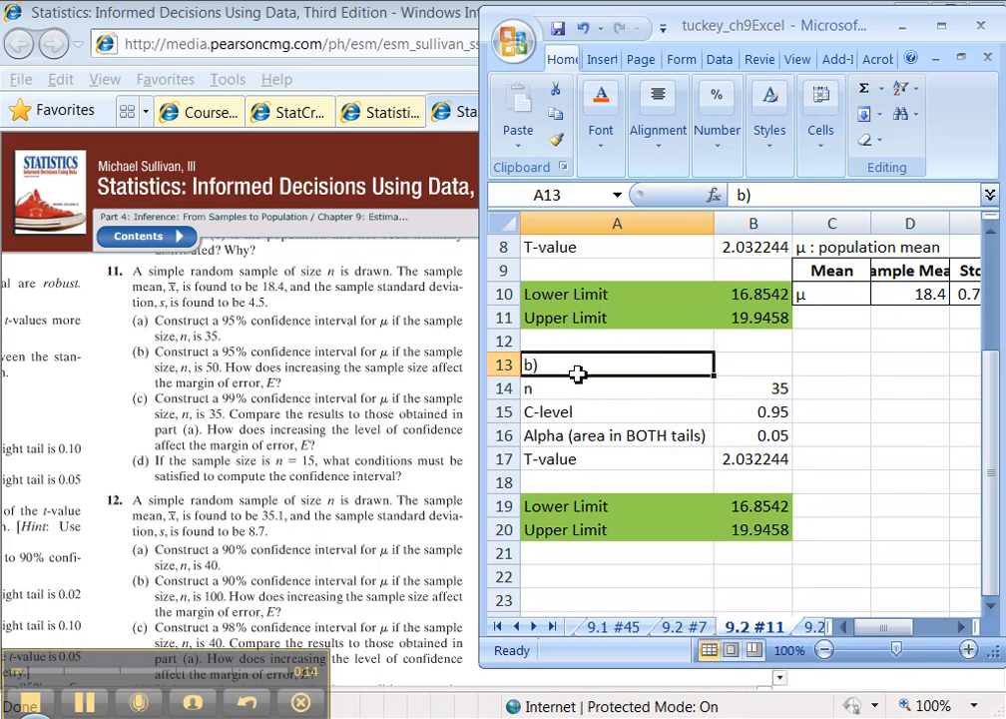
Inspect the T-value formula of part b) in cell B17
{"action": "key", "text": "Down"}
{"action": "key", "text": "Down"}
{"action": "key", "text": "Down"}
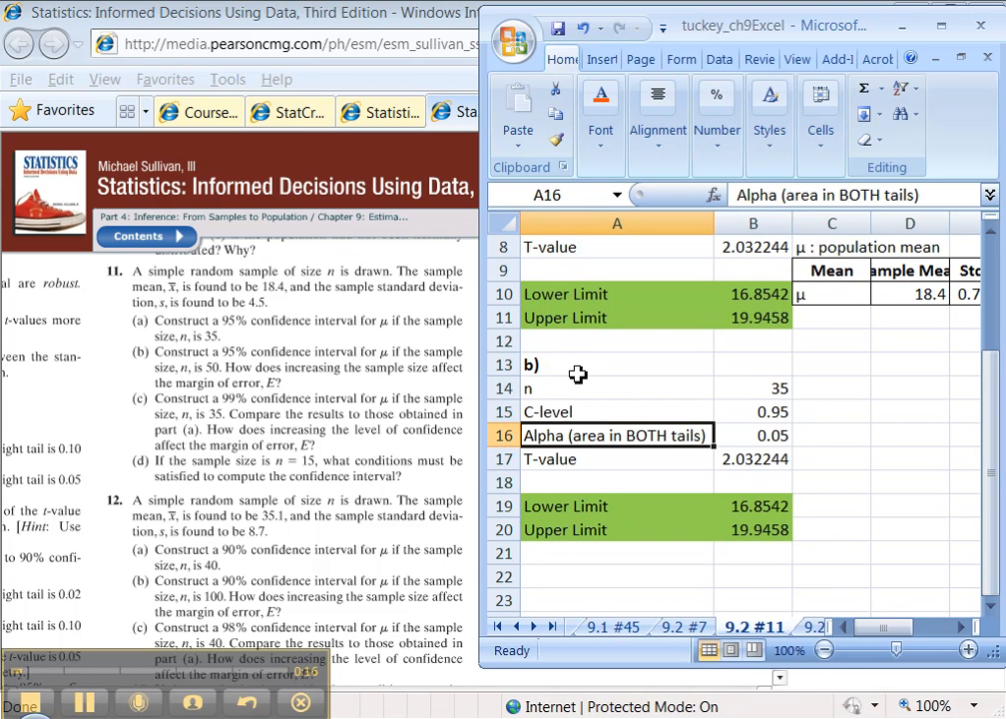
{"action": "key", "text": "Down"}
{"action": "key", "text": "Down"}
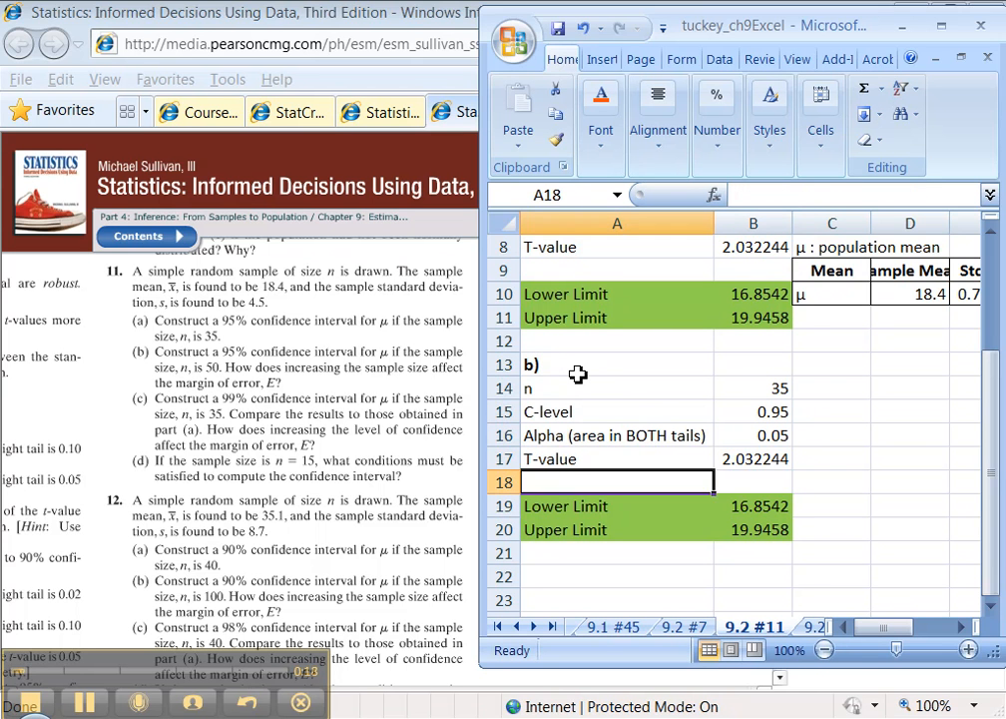
{"action": "key", "text": "Right"}
{"action": "key", "text": "Up"}
{"action": "key", "text": "Left"}
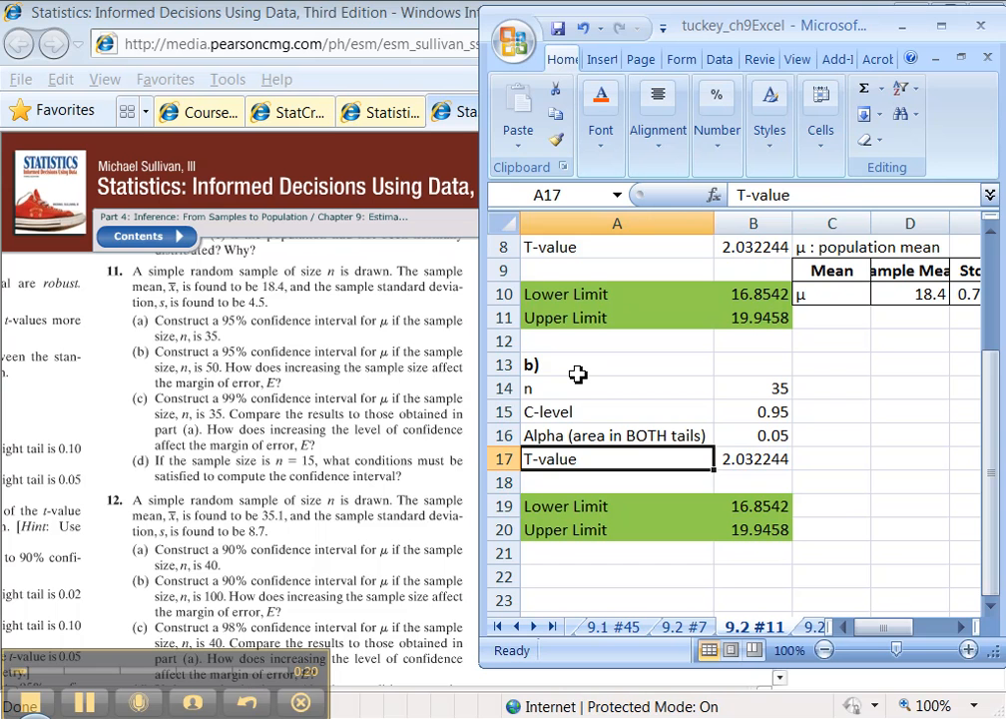
{"action": "key", "text": "Right"}
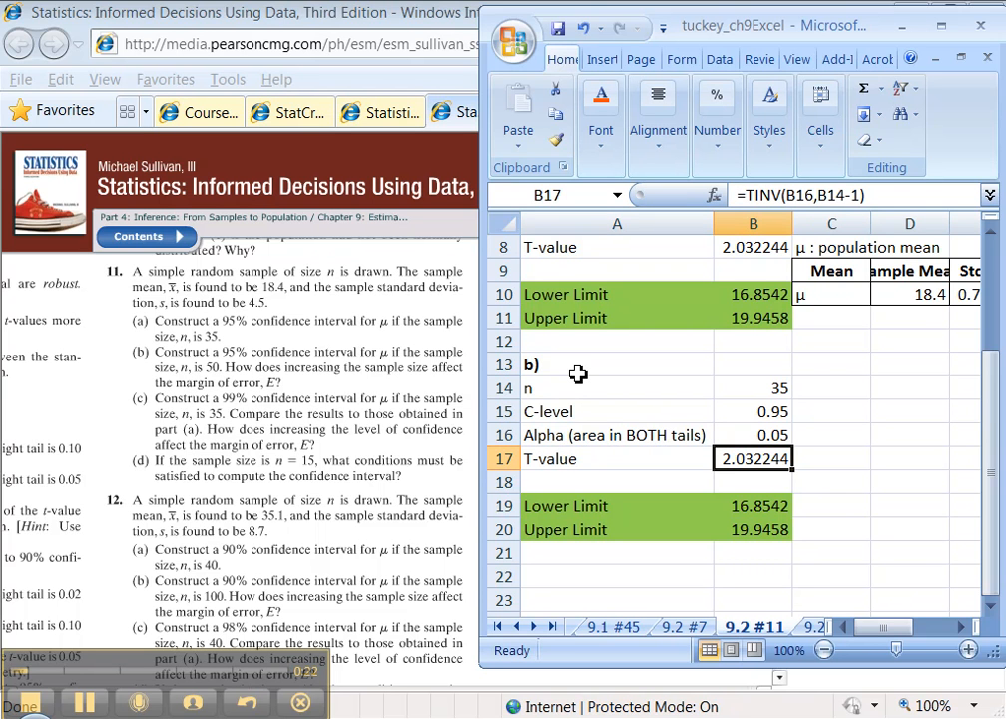
Set the sample size n of part b) in cell B14 to 50
{"action": "key", "text": "Left"}
{"action": "key", "text": "Up"}
{"action": "key", "text": "Up"}
{"action": "key", "text": "Up"}
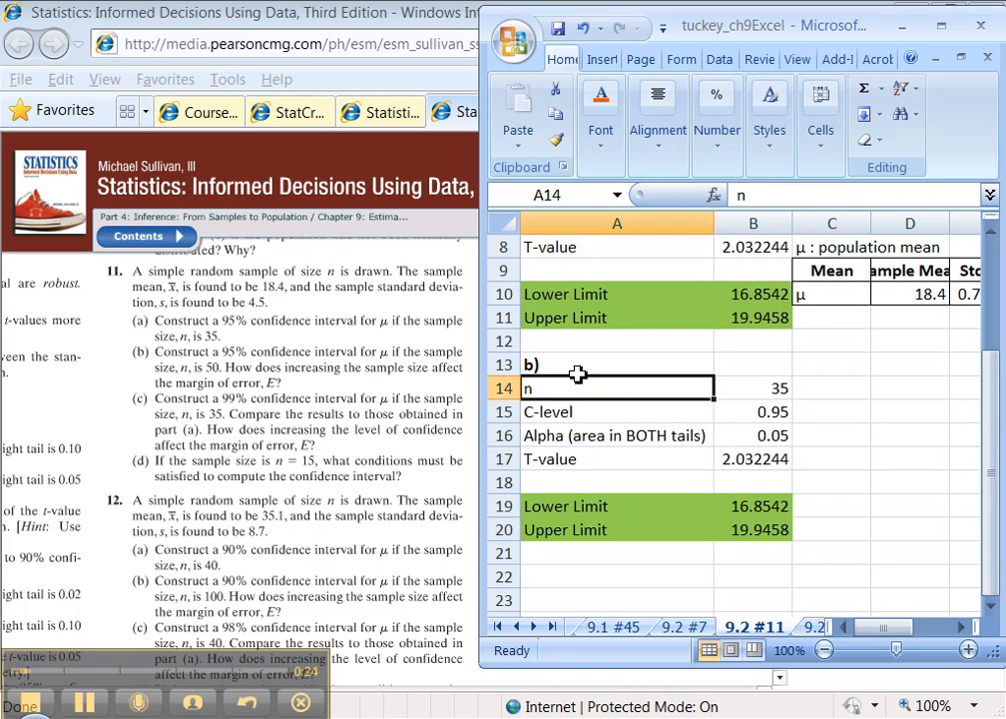
{"action": "key", "text": "Right"}
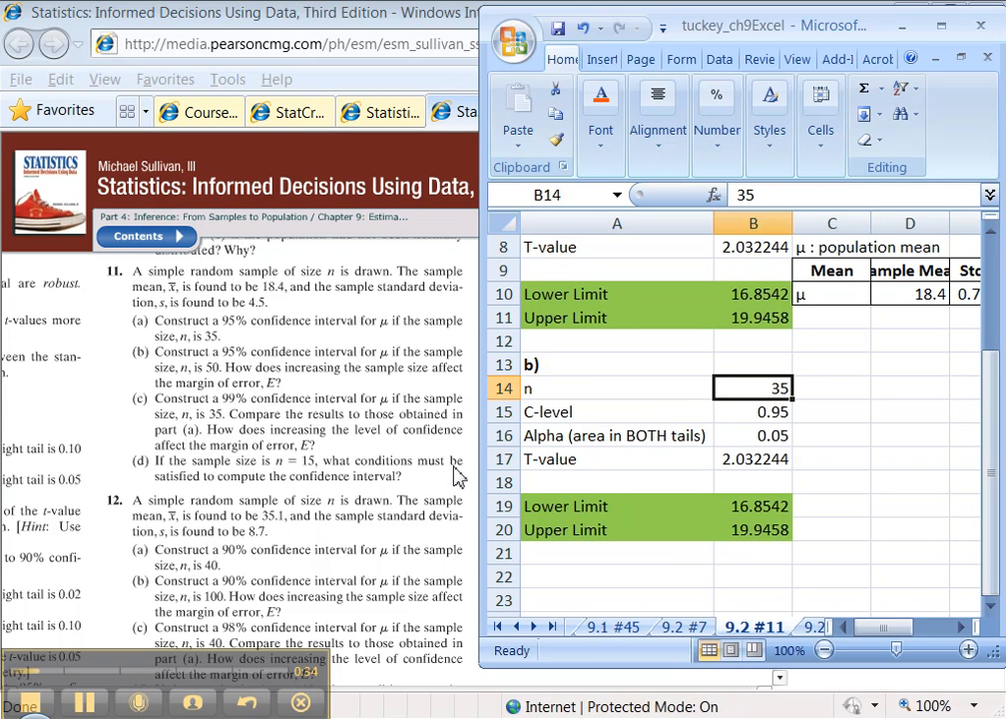
{"action": "type", "text": "5"}
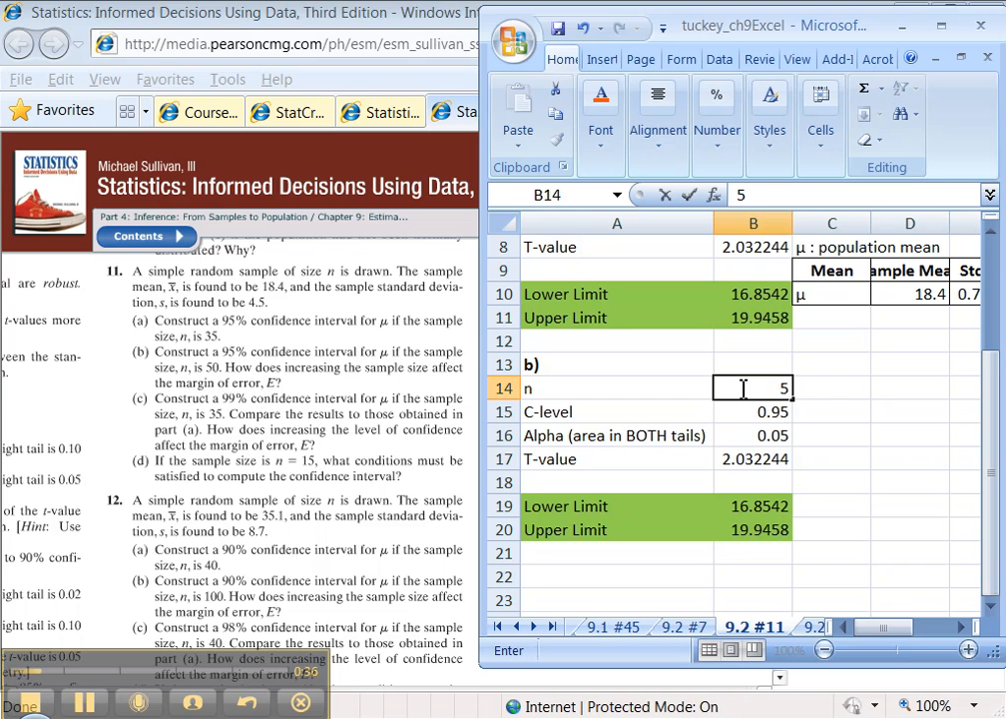
{"action": "key", "text": "Return"}
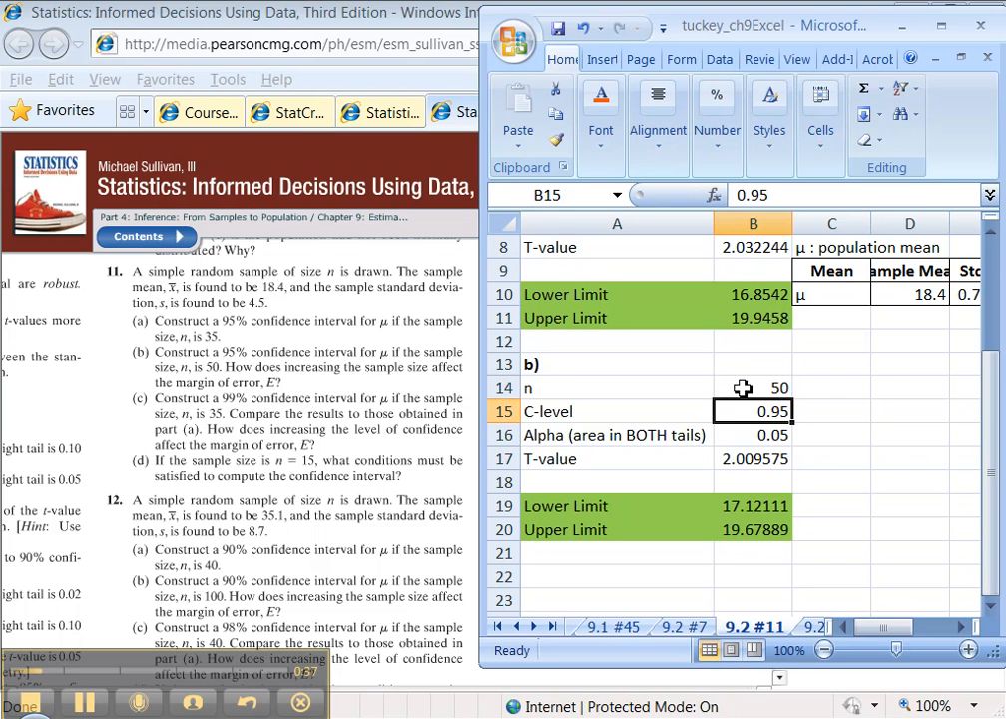
Maximize the workbook window and examine the cell references in part b)'s Lower Limit and Upper Limit formulas
{"action": "left_click", "coordinate": [754, 509]}
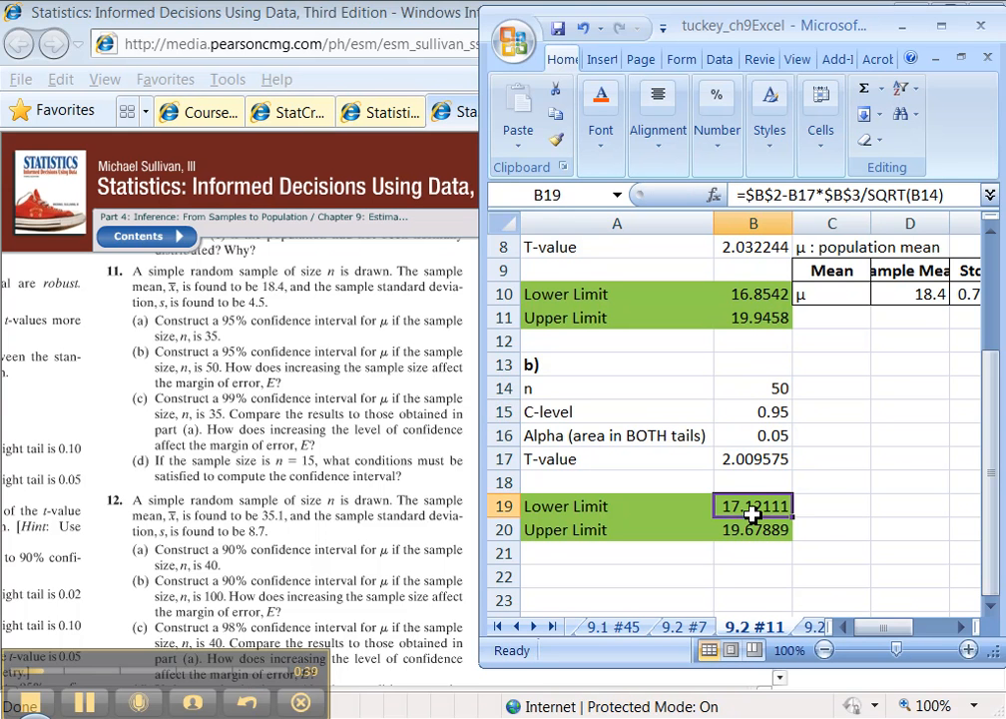
{"action": "left_click", "coordinate": [943, 30]}
{"action": "scroll", "coordinate": [602, 262], "scroll_direction": "up", "scroll_amount": 2}
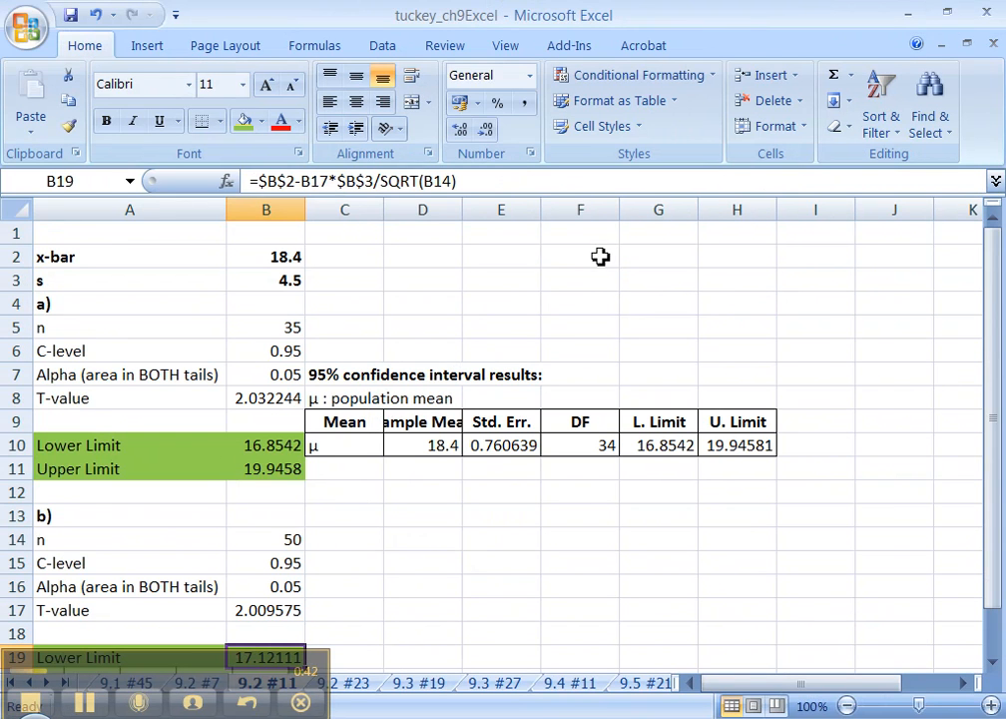
{"action": "left_click", "coordinate": [380, 184]}
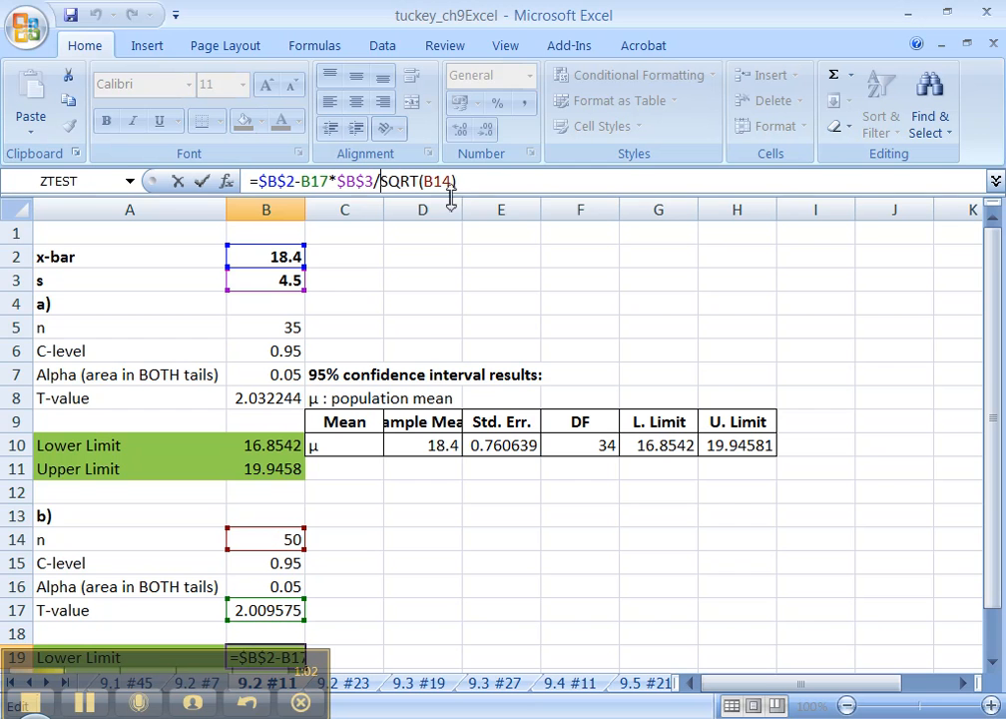
{"action": "key", "text": "Return"}
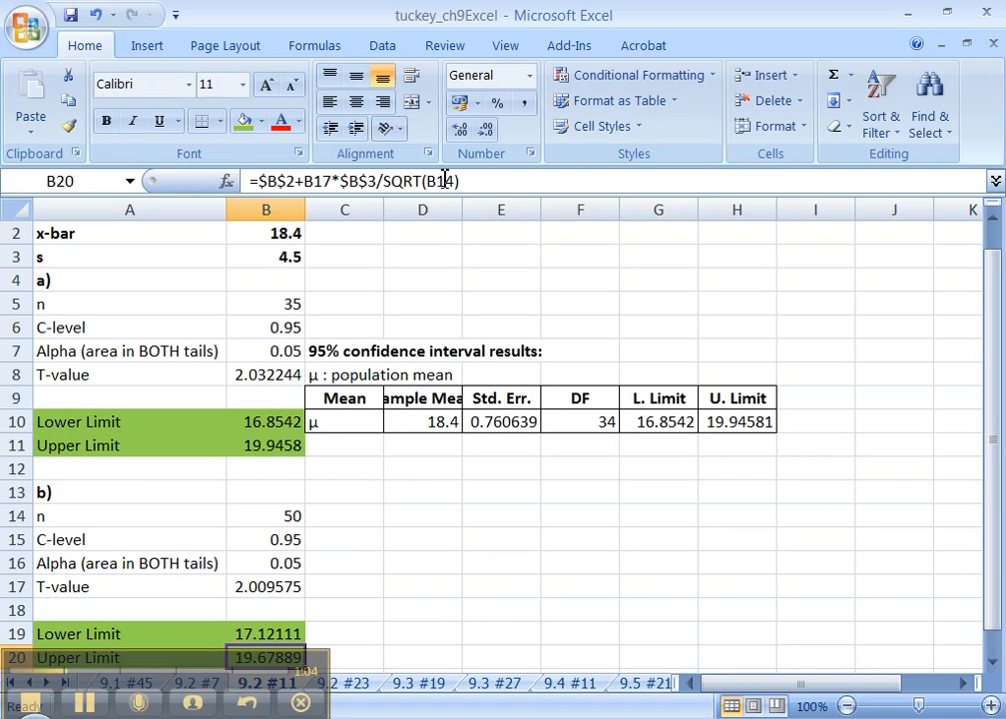
{"action": "scroll", "coordinate": [445, 181], "scroll_direction": "down", "scroll_amount": 4}
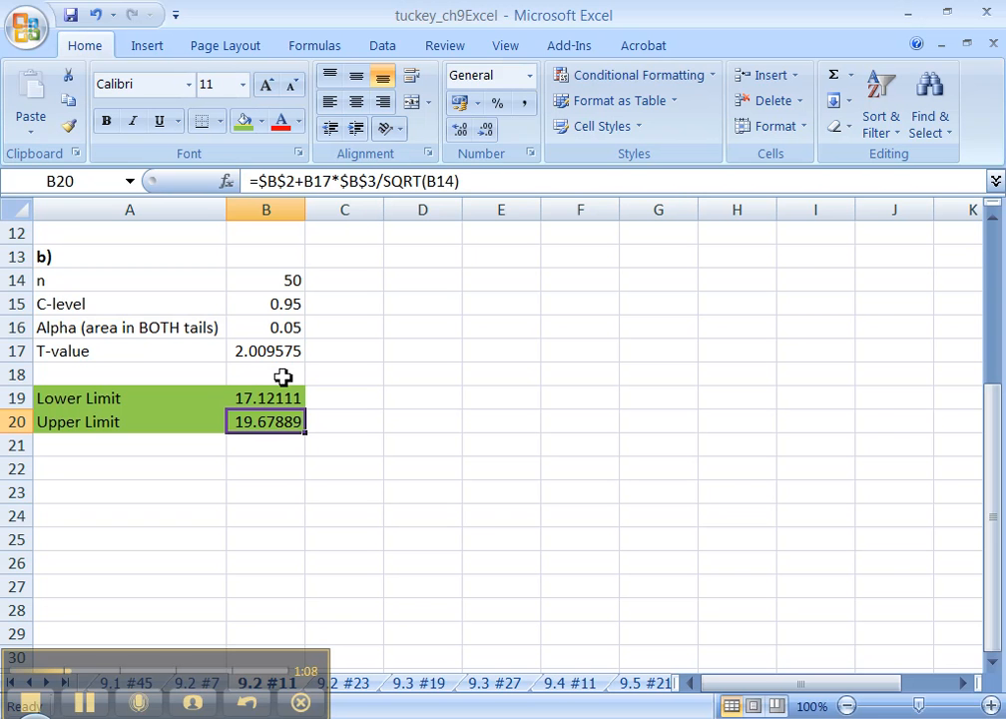
Reread problem 11(b) in the browser e-book and, back in Excel, compare the confidence limits of parts a) and b)
{"action": "key", "text": "alt+Tab"}
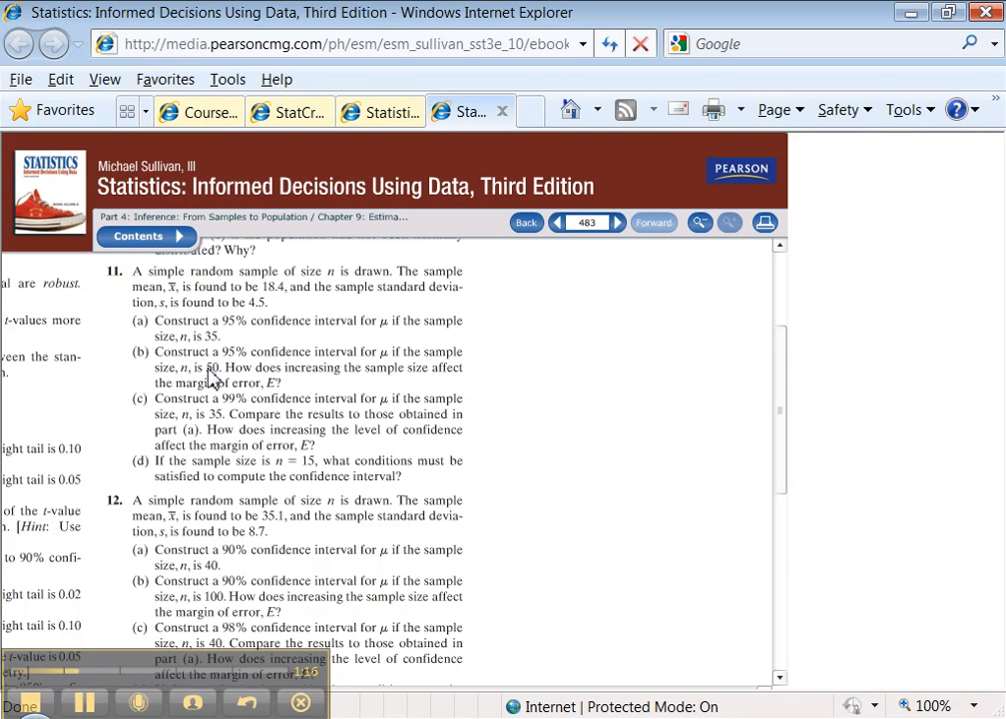
{"action": "left_click", "coordinate": [375, 718]}
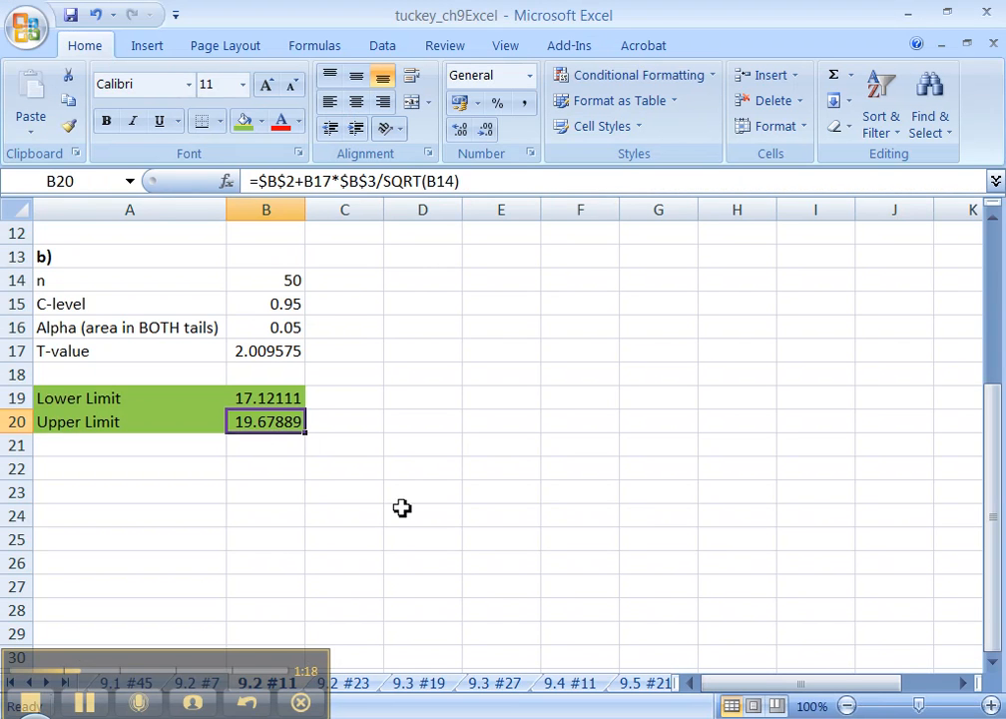
{"action": "scroll", "coordinate": [307, 389], "scroll_direction": "up", "scroll_amount": 2}
{"action": "scroll", "coordinate": [307, 389], "scroll_direction": "up", "scroll_amount": 1}
{"action": "scroll", "coordinate": [306, 389], "scroll_direction": "down", "scroll_amount": 1}
{"action": "left_click_drag", "start_coordinate": [270, 353], "coordinate": [270, 378]}
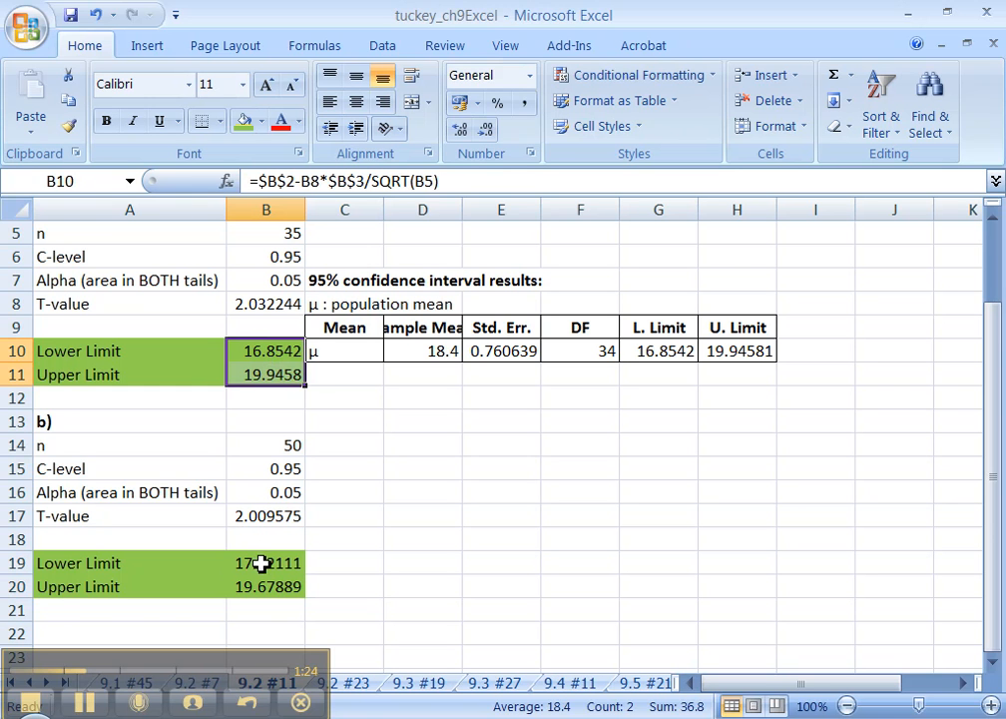
{"action": "left_click_drag", "start_coordinate": [263, 563], "coordinate": [260, 589]}
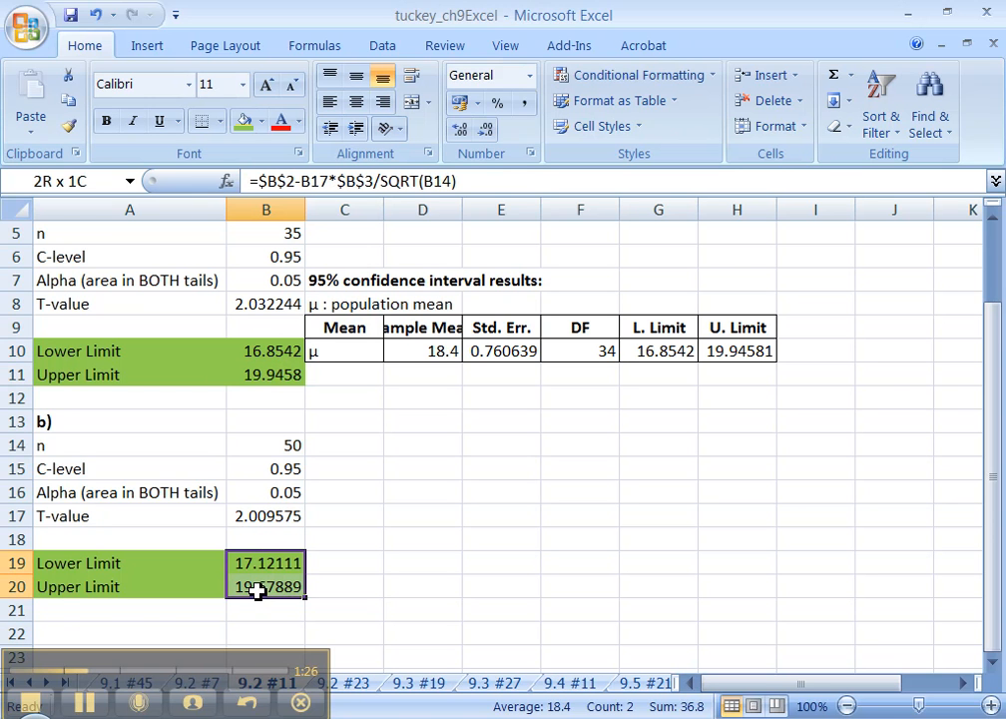
{"action": "left_click_drag", "start_coordinate": [246, 589], "coordinate": [220, 582]}
{"action": "left_click_drag", "start_coordinate": [213, 583], "coordinate": [213, 583]}
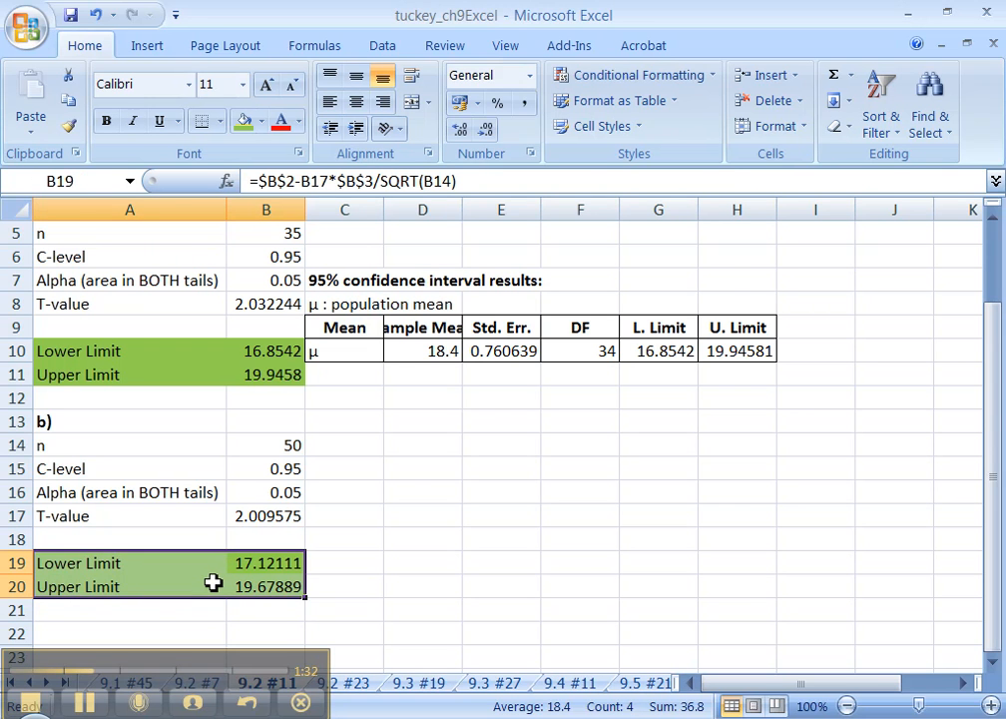
Enter the note "c) Type answer" in cell D14 and display the insertion tools that include the text box
{"action": "left_click", "coordinate": [400, 451]}
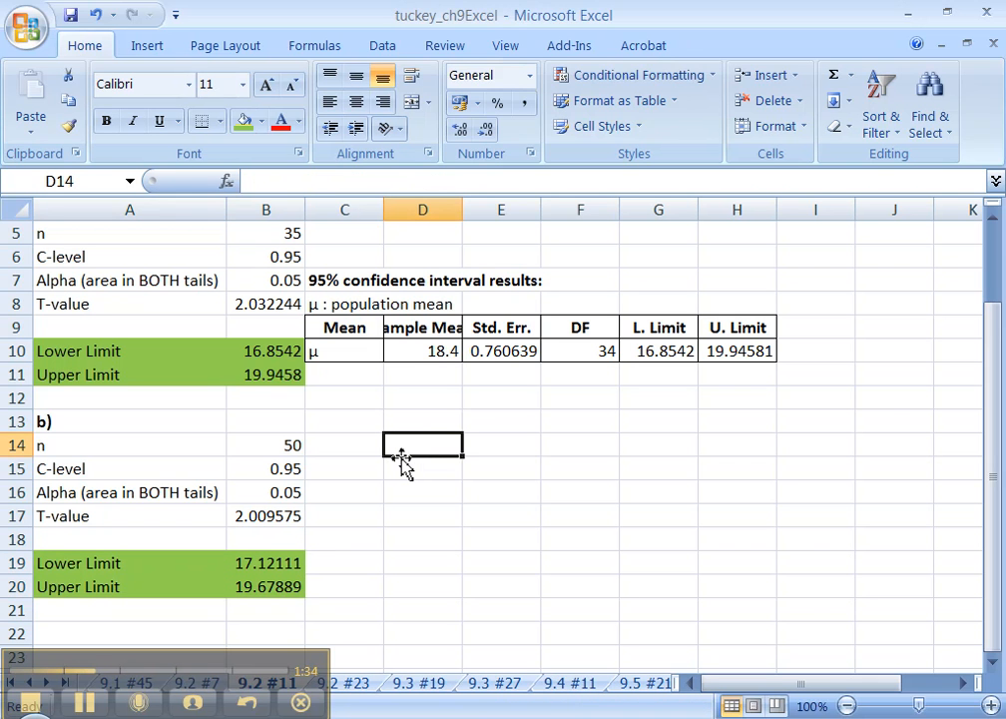
{"action": "type", "text": "c) TYpe answer"}
{"action": "key", "text": "Return"}
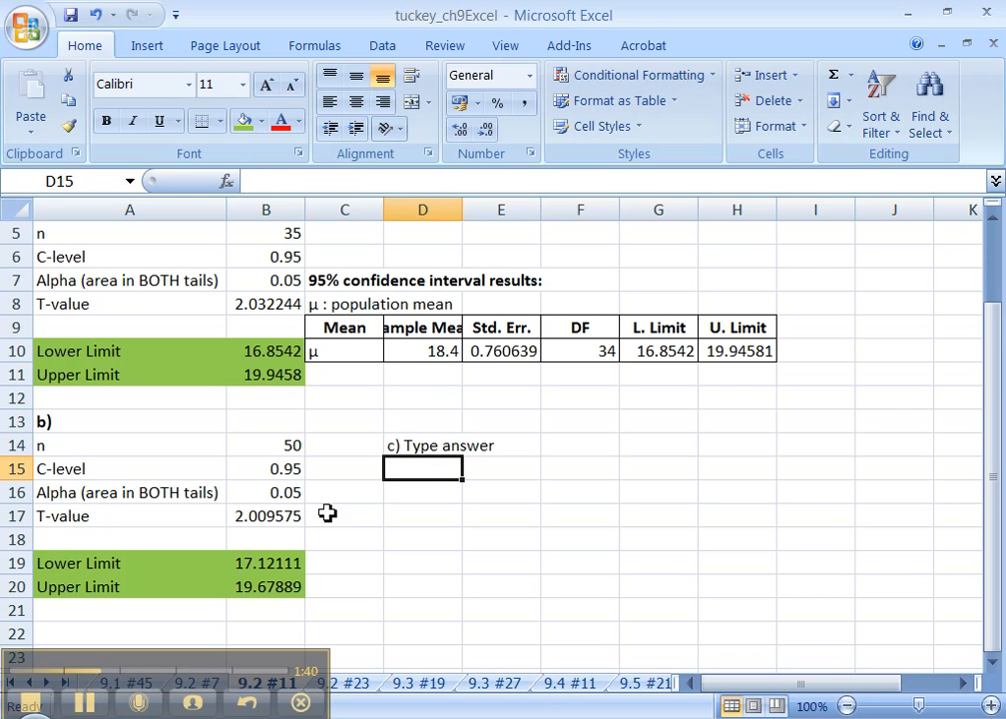
{"action": "left_click", "coordinate": [144, 50]}
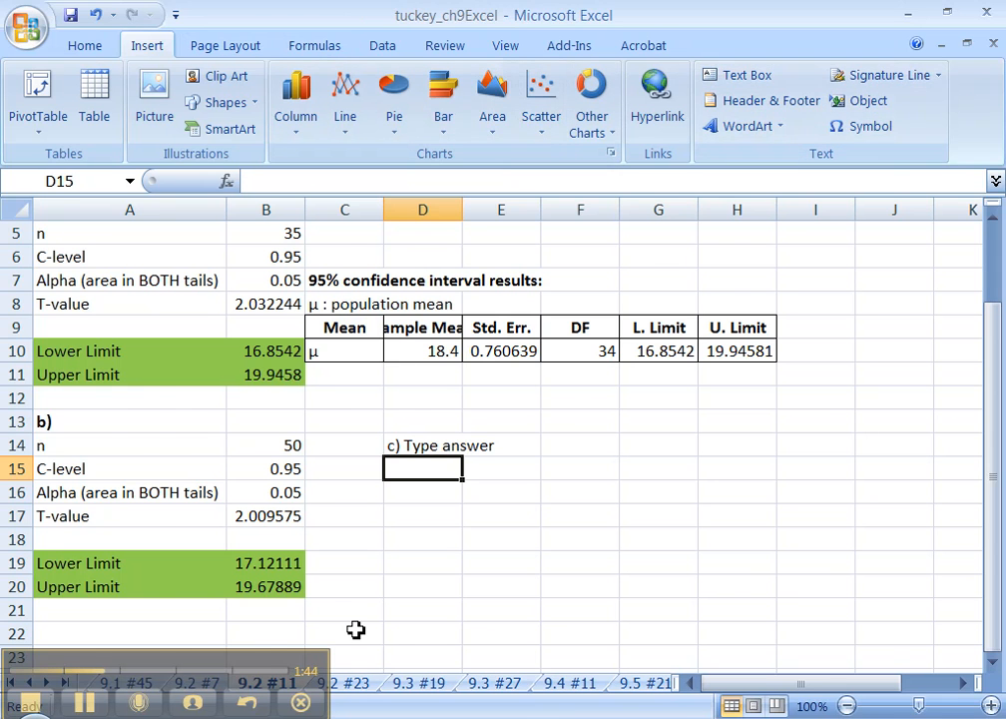
Check problem 11(c) in the browser e-book and, back in Excel, copy the part a) block A4:B11 to A22
{"action": "left_click", "coordinate": [345, 717]}
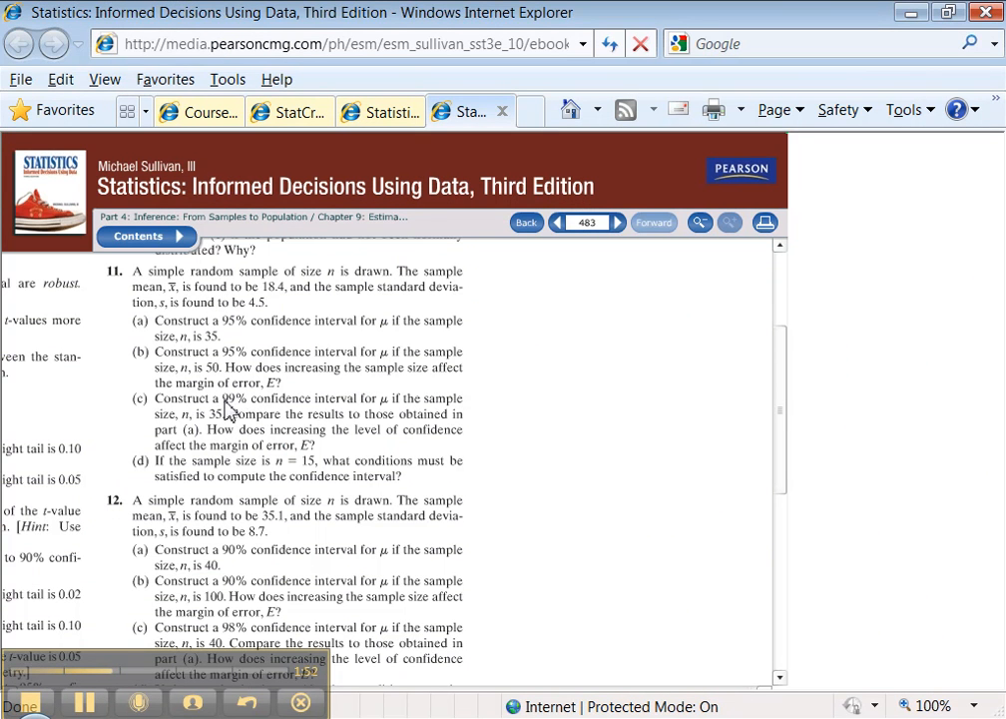
{"action": "key", "text": "alt+Tab"}
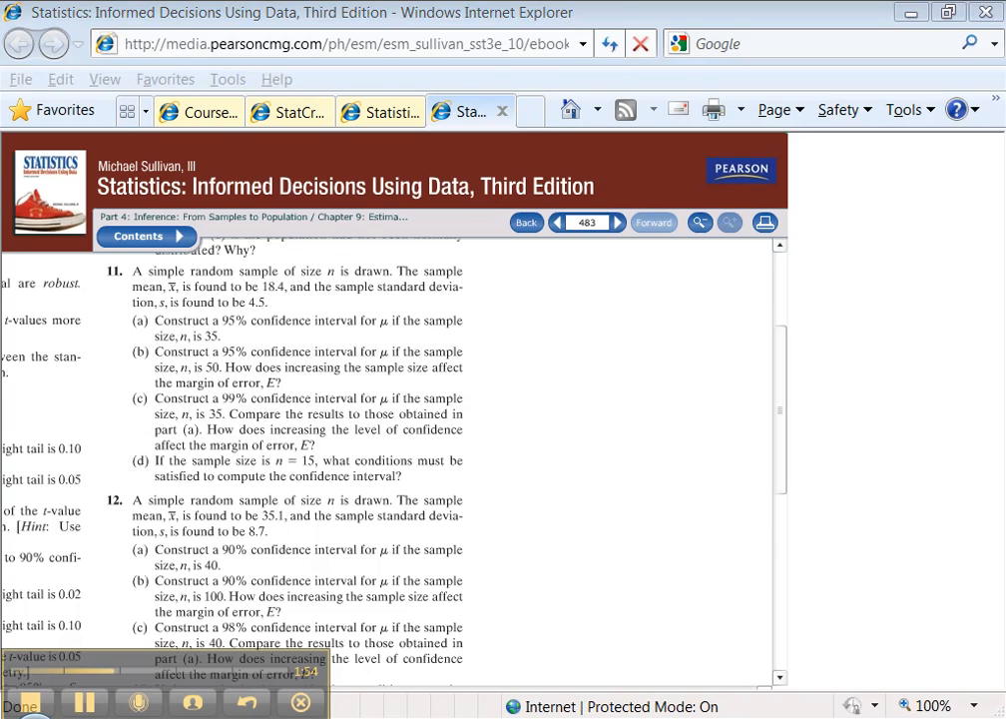
{"action": "left_click", "coordinate": [246, 395]}
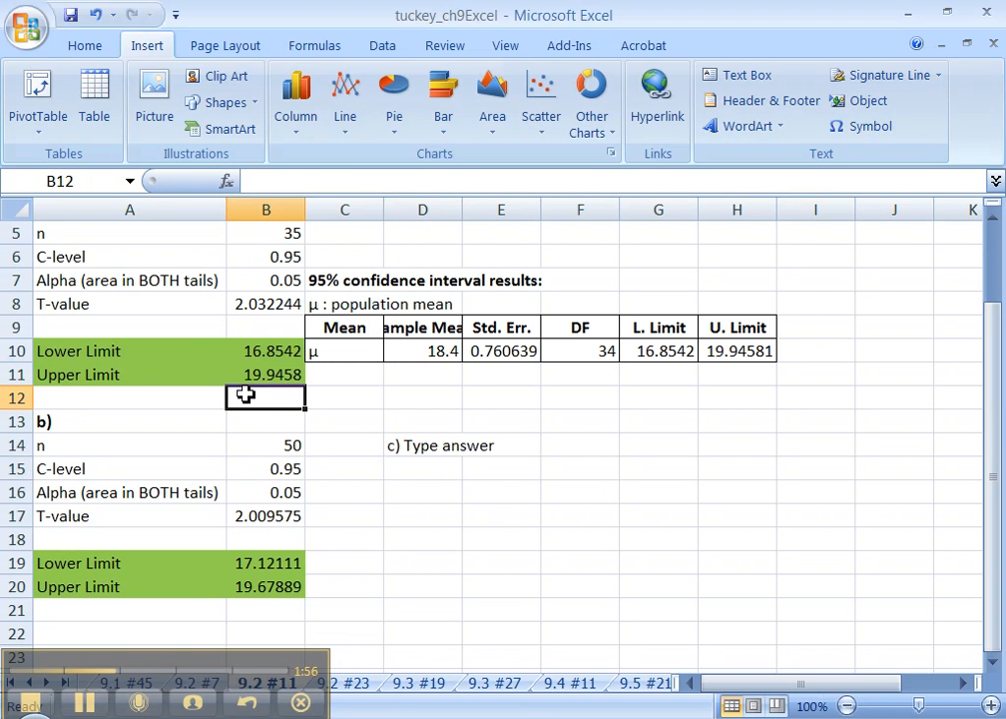
{"action": "left_click_drag", "start_coordinate": [248, 372], "coordinate": [112, 289]}
{"action": "key", "text": "ctrl+c"}
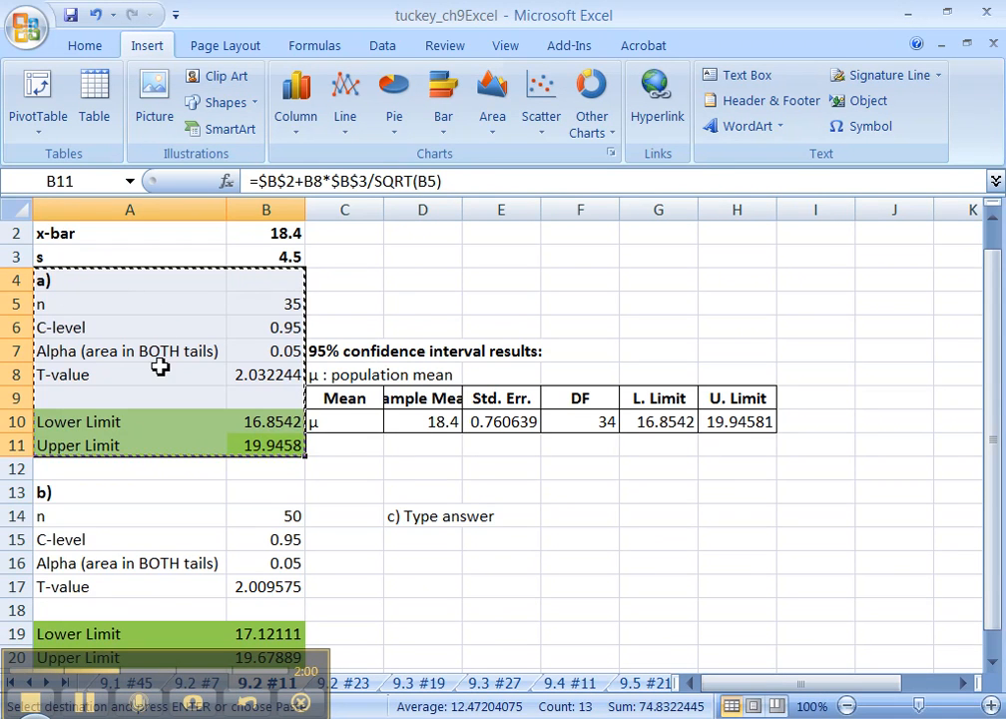
{"action": "scroll", "coordinate": [159, 366], "scroll_direction": "down", "scroll_amount": 5}
{"action": "left_click", "coordinate": [133, 389]}
{"action": "left_click", "coordinate": [132, 375]}
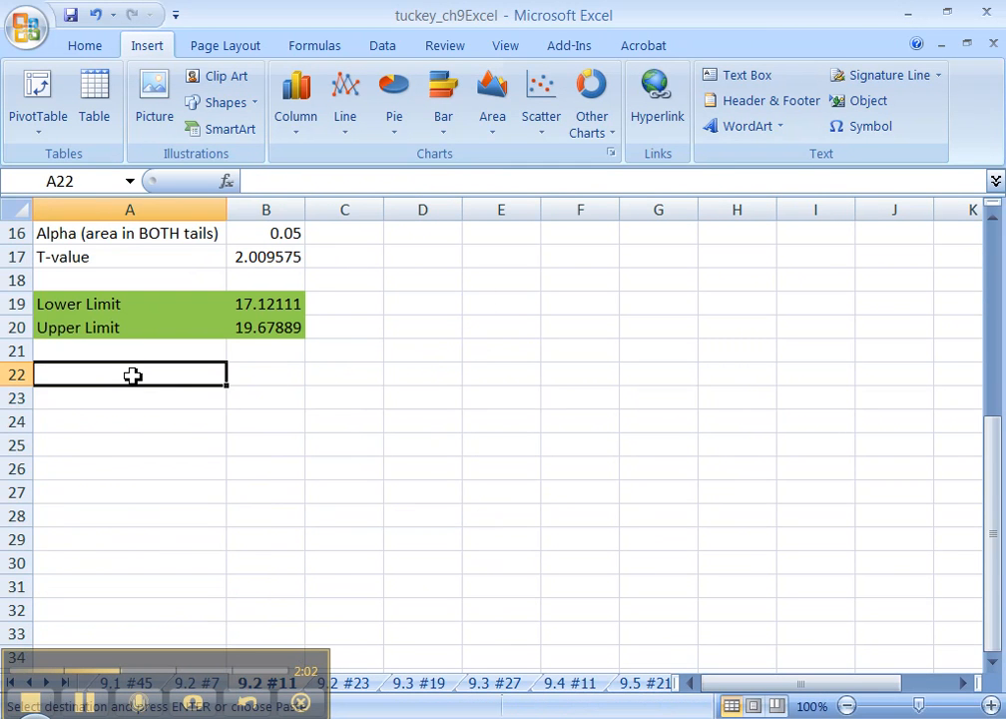
{"action": "key", "text": "ctrl+v"}
Relabel the pasted block "c)" in cell A22 and set its C-level in B24 to 0.99
{"action": "left_click", "coordinate": [112, 380]}
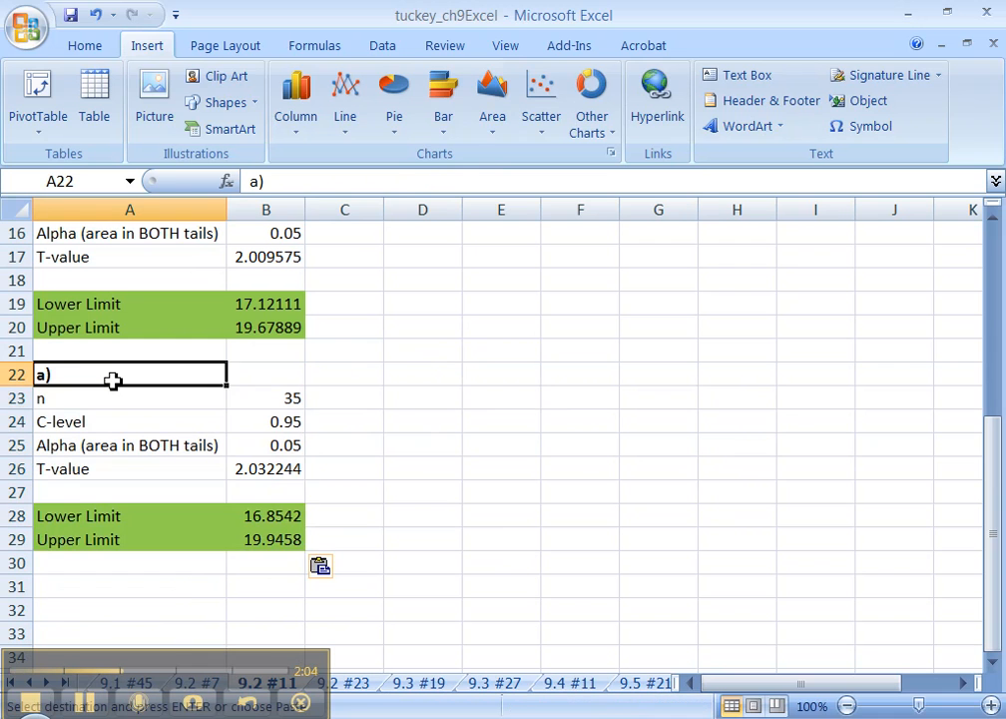
{"action": "type", "text": "c)"}
{"action": "key", "text": "Return"}
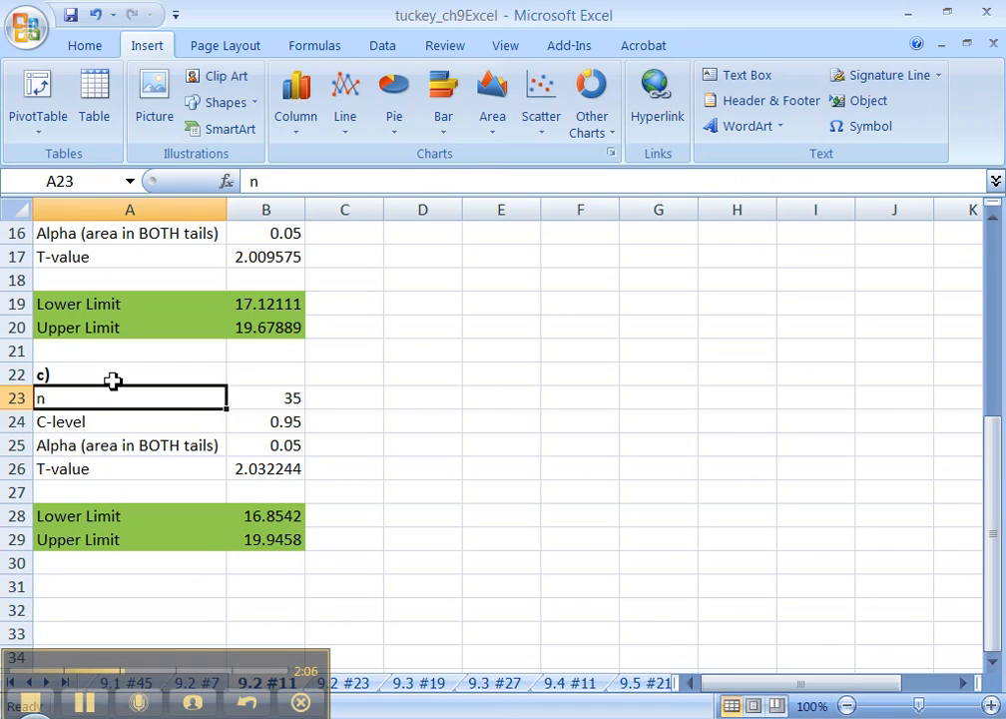
{"action": "left_click", "coordinate": [256, 427]}
{"action": "type", "text": "0."}
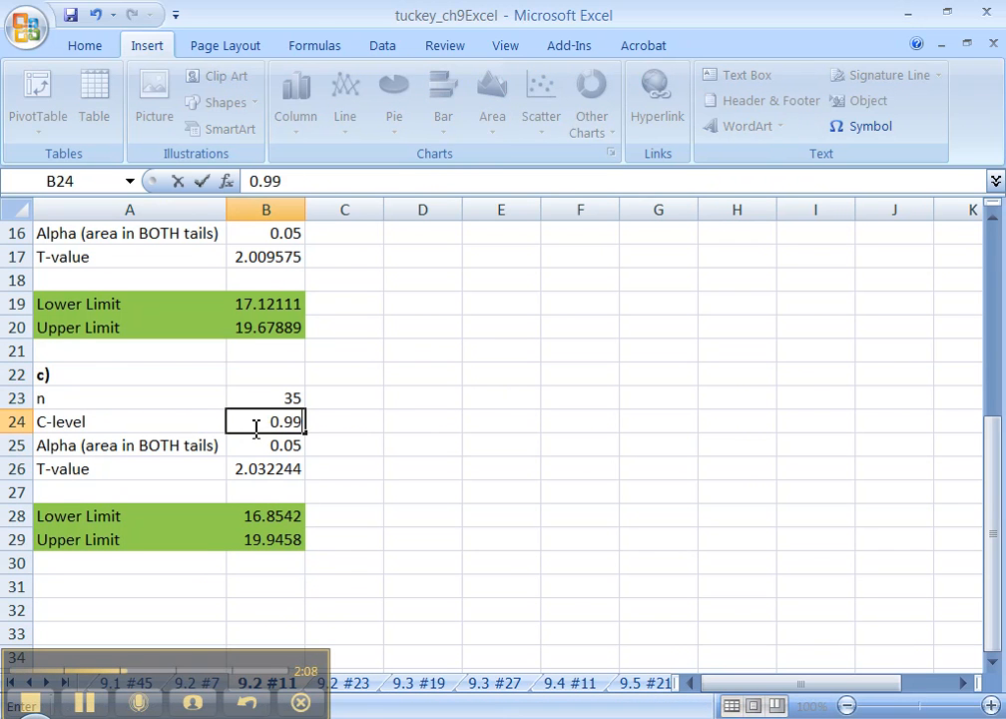
{"action": "type", "text": "99"}
{"action": "key", "text": "Return"}
Review part c)'s sample size and the references in its Lower Limit and Upper Limit formulas
{"action": "left_click", "coordinate": [271, 401]}
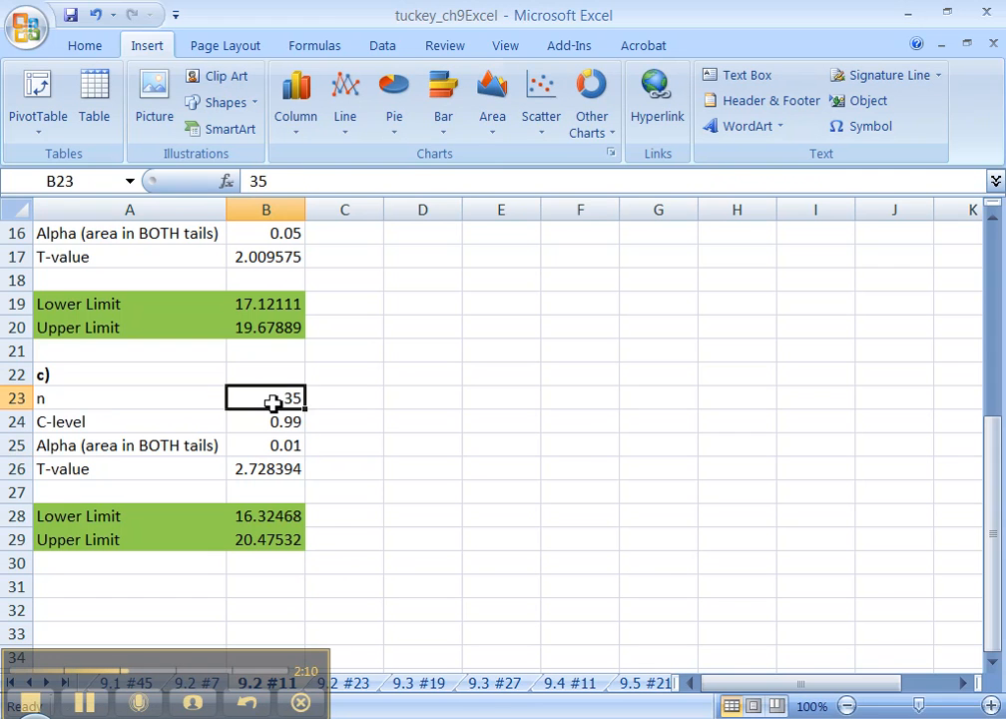
{"action": "left_click", "coordinate": [281, 516]}
{"action": "left_click", "coordinate": [360, 184]}
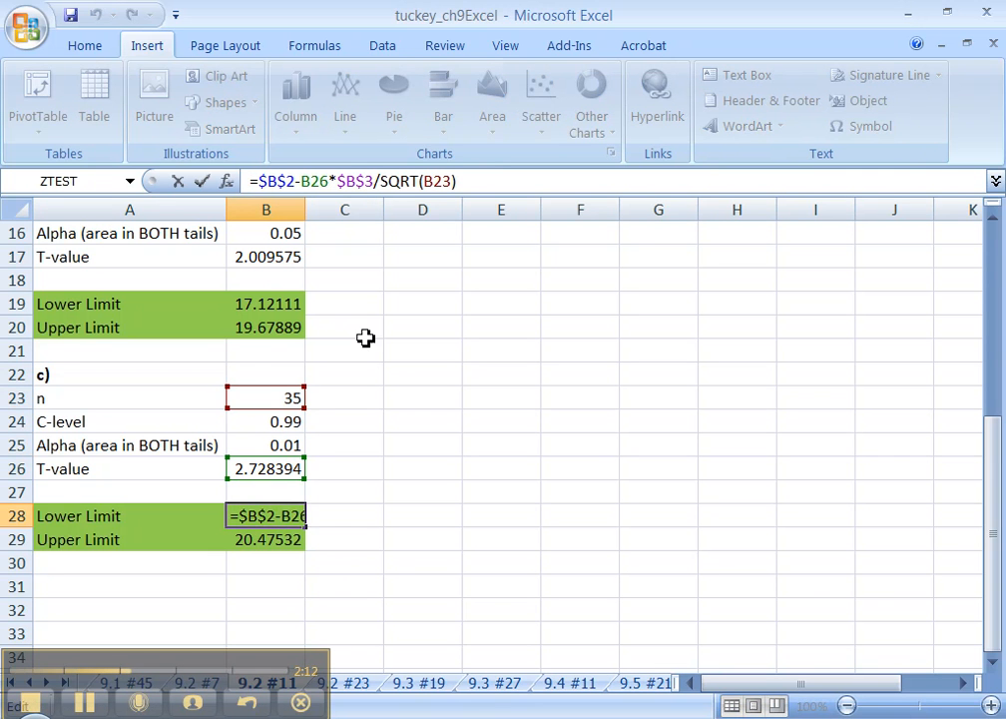
{"action": "left_click", "coordinate": [986, 355]}
{"action": "left_click_drag", "start_coordinate": [986, 356], "coordinate": [989, 561]}
{"action": "key", "text": "Return"}
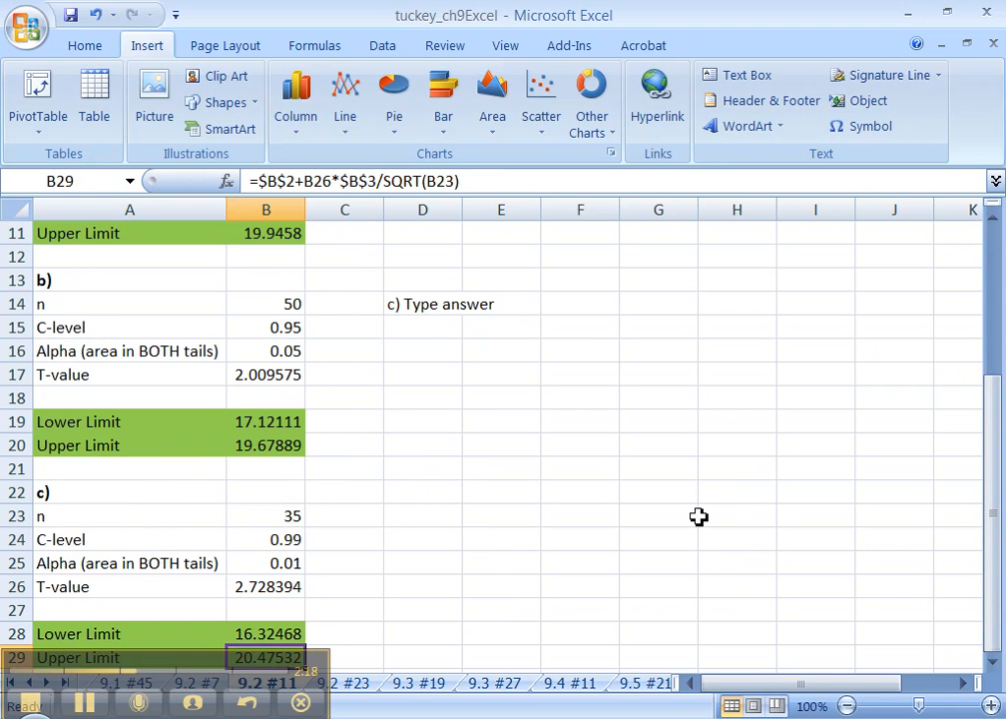
{"action": "scroll", "coordinate": [487, 528], "scroll_direction": "down", "scroll_amount": 5}
{"action": "scroll", "coordinate": [495, 546], "scroll_direction": "up", "scroll_amount": 3}
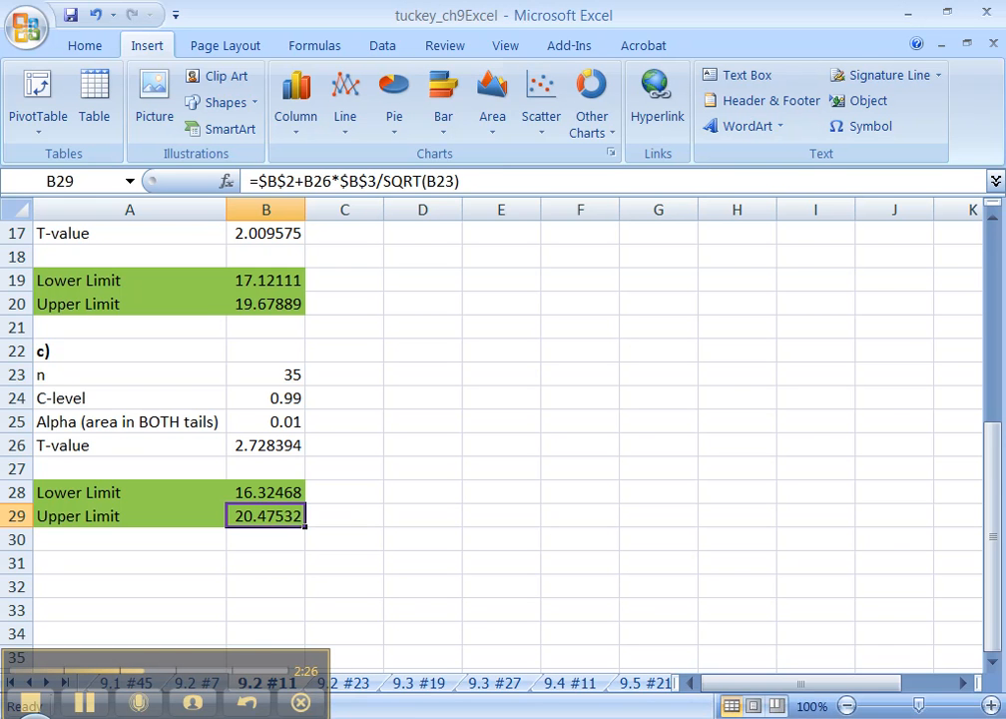
Compare the C-level and sample size of part c) with those of part a) on the sheet
{"action": "left_click", "coordinate": [297, 400]}
{"action": "scroll", "coordinate": [296, 401], "scroll_direction": "up", "scroll_amount": 5}
{"action": "left_click", "coordinate": [274, 352]}
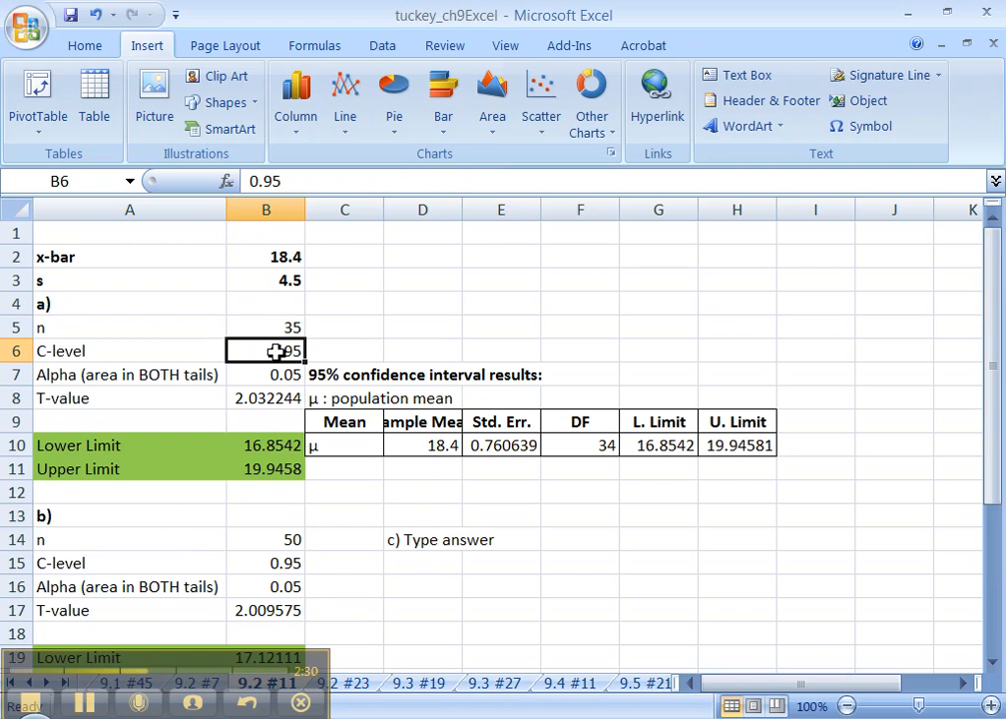
{"action": "left_click", "coordinate": [278, 327]}
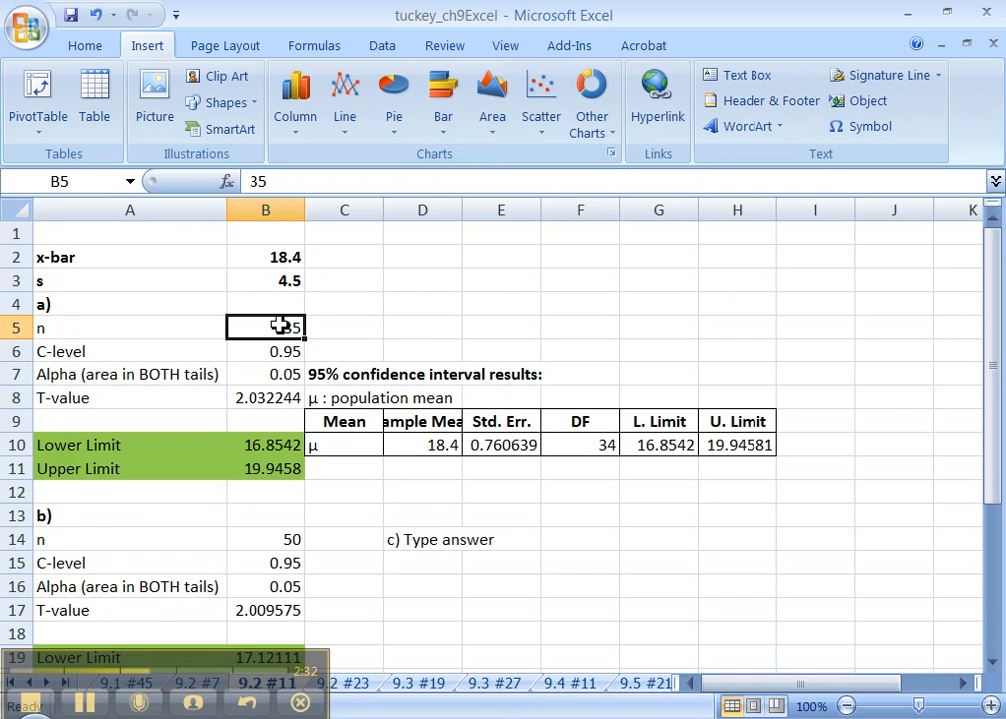
{"action": "scroll", "coordinate": [287, 392], "scroll_direction": "down", "scroll_amount": 5}
{"action": "scroll", "coordinate": [287, 392], "scroll_direction": "down", "scroll_amount": 1}
{"action": "left_click", "coordinate": [278, 421]}
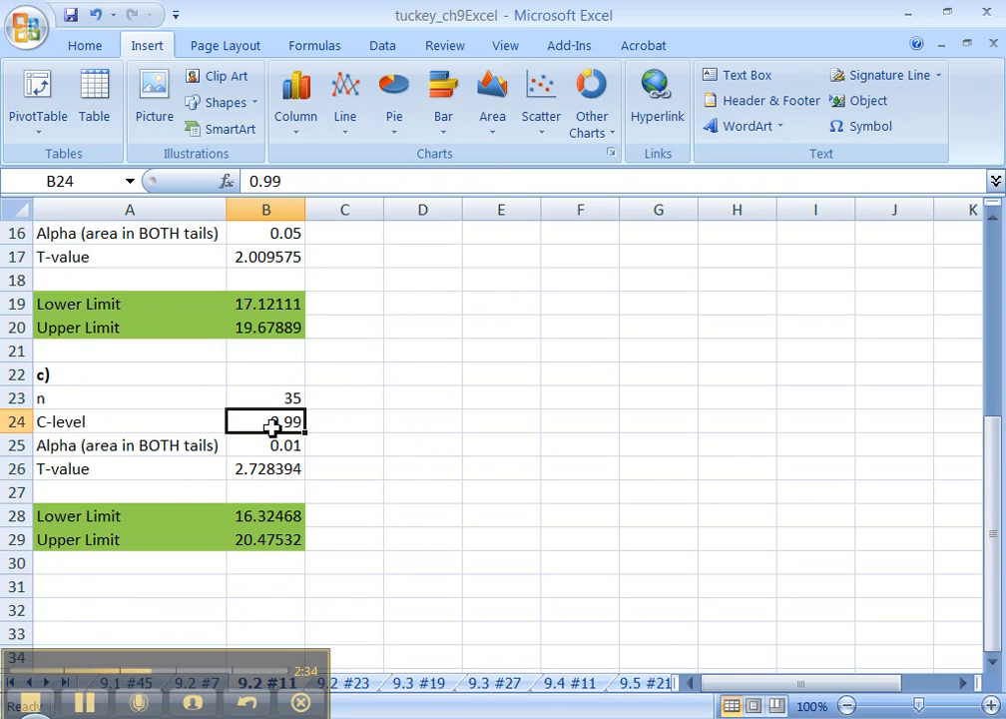
{"action": "left_click", "coordinate": [291, 398]}
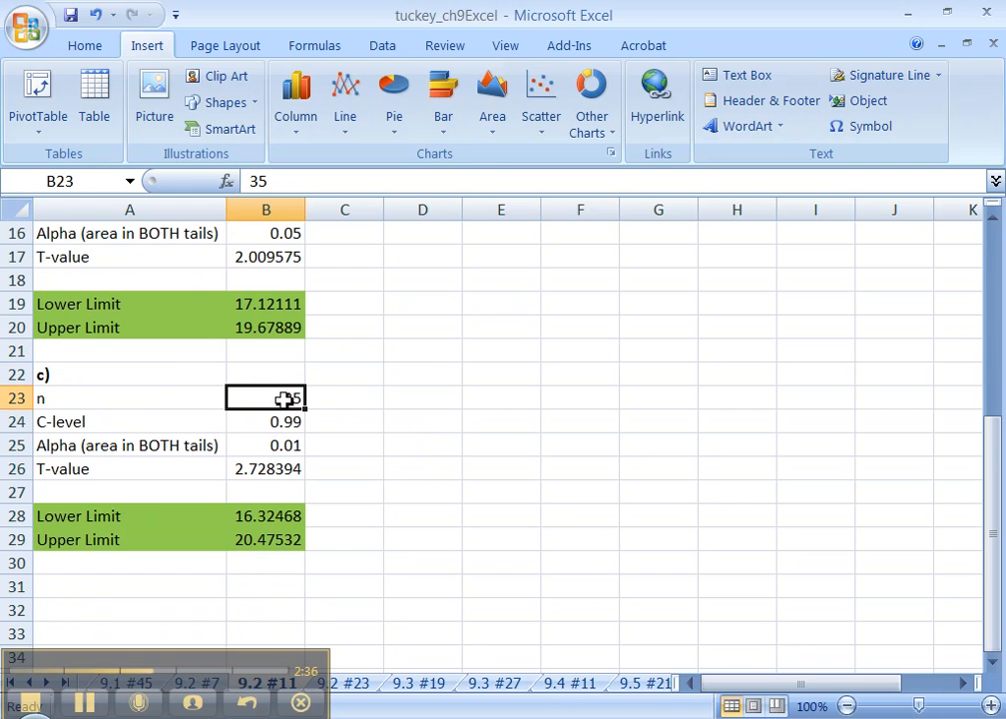
Compare part c)'s Lower and Upper Limits in B28:B29 with part a)'s limits in B10:B11
{"action": "left_click", "coordinate": [258, 517]}
{"action": "left_click_drag", "start_coordinate": [257, 520], "coordinate": [258, 539]}
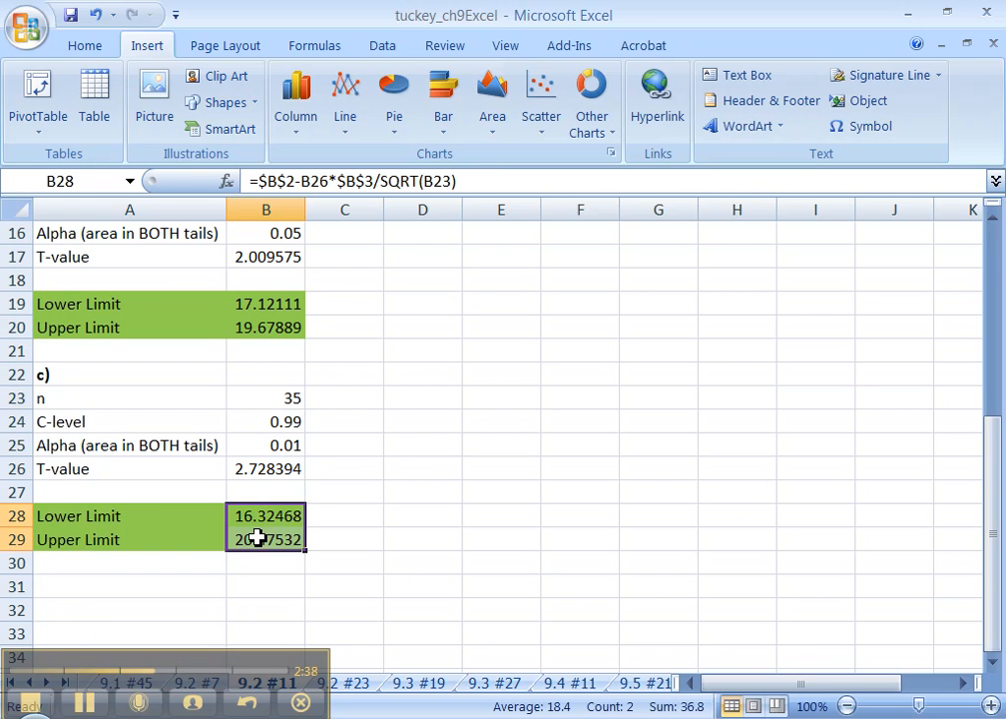
{"action": "scroll", "coordinate": [312, 469], "scroll_direction": "up", "scroll_amount": 5}
{"action": "left_click", "coordinate": [289, 467]}
{"action": "left_click_drag", "start_coordinate": [287, 446], "coordinate": [283, 469]}
{"action": "scroll", "coordinate": [357, 546], "scroll_direction": "down", "scroll_amount": 5}
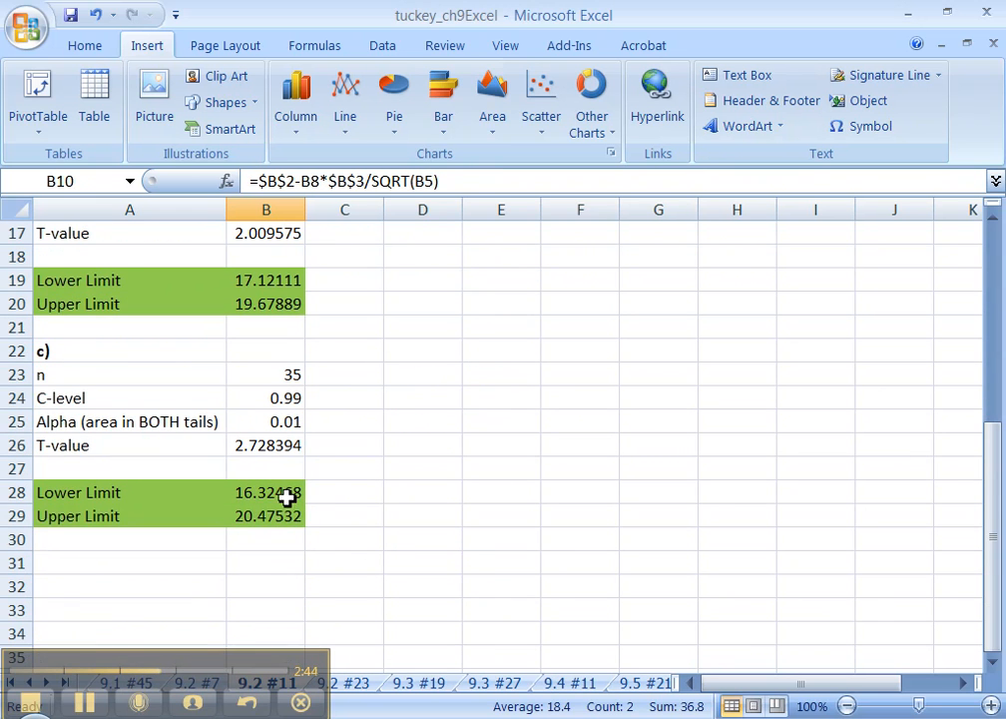
{"action": "left_click_drag", "start_coordinate": [286, 496], "coordinate": [287, 512]}
Check part c)'s C-level and sample size against its interval limits, and look back over parts a) and b)
{"action": "left_click", "coordinate": [286, 396]}
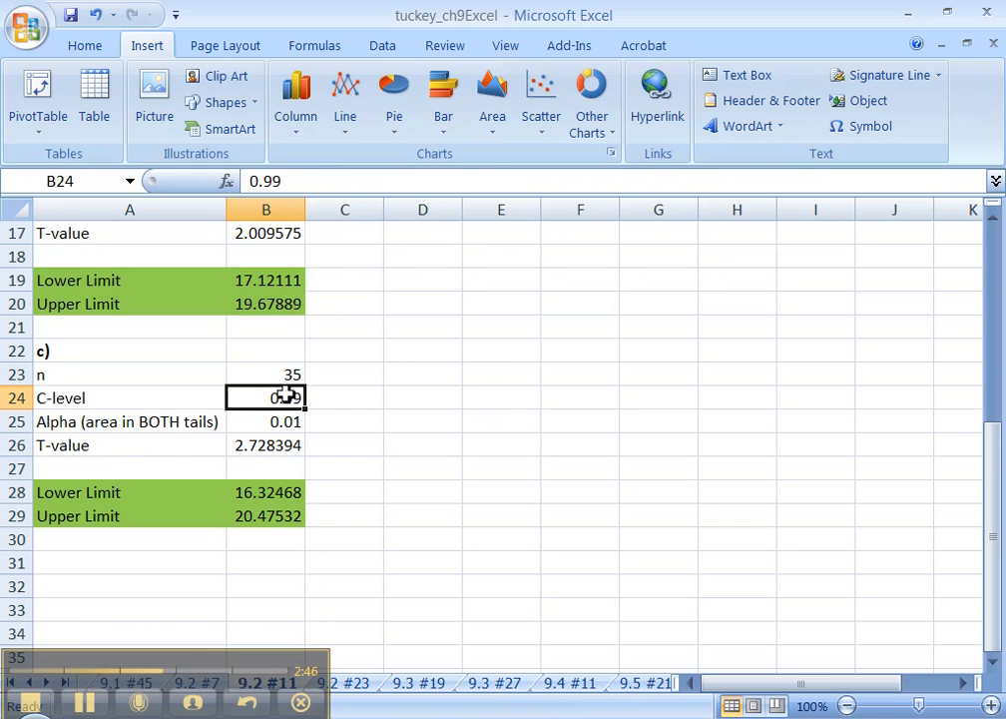
{"action": "left_click", "coordinate": [293, 377]}
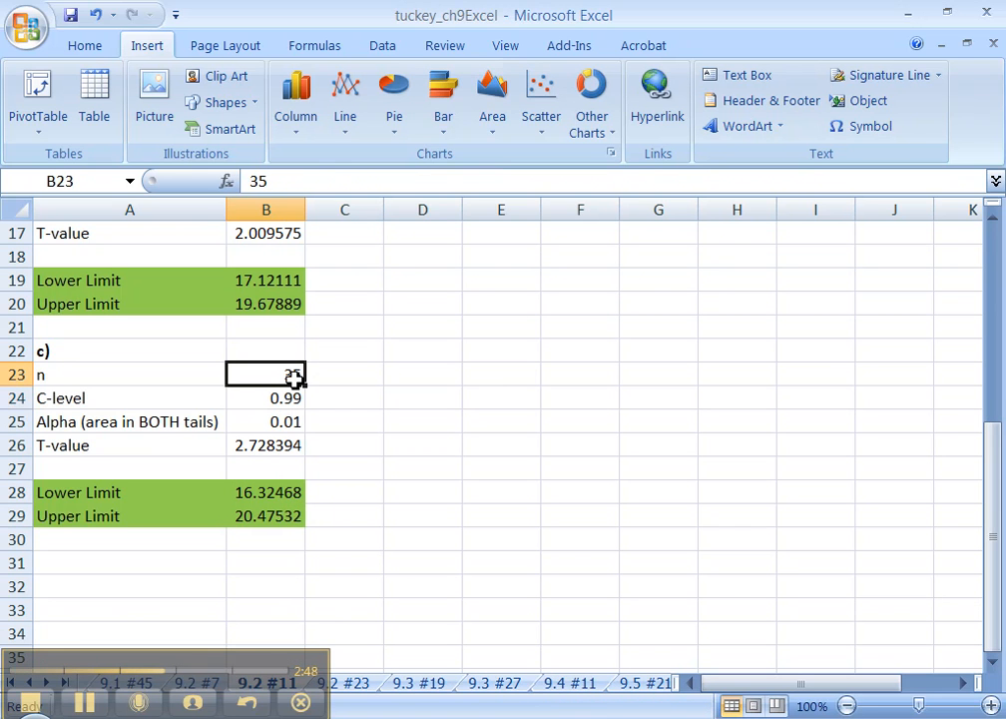
{"action": "left_click_drag", "start_coordinate": [270, 513], "coordinate": [266, 489]}
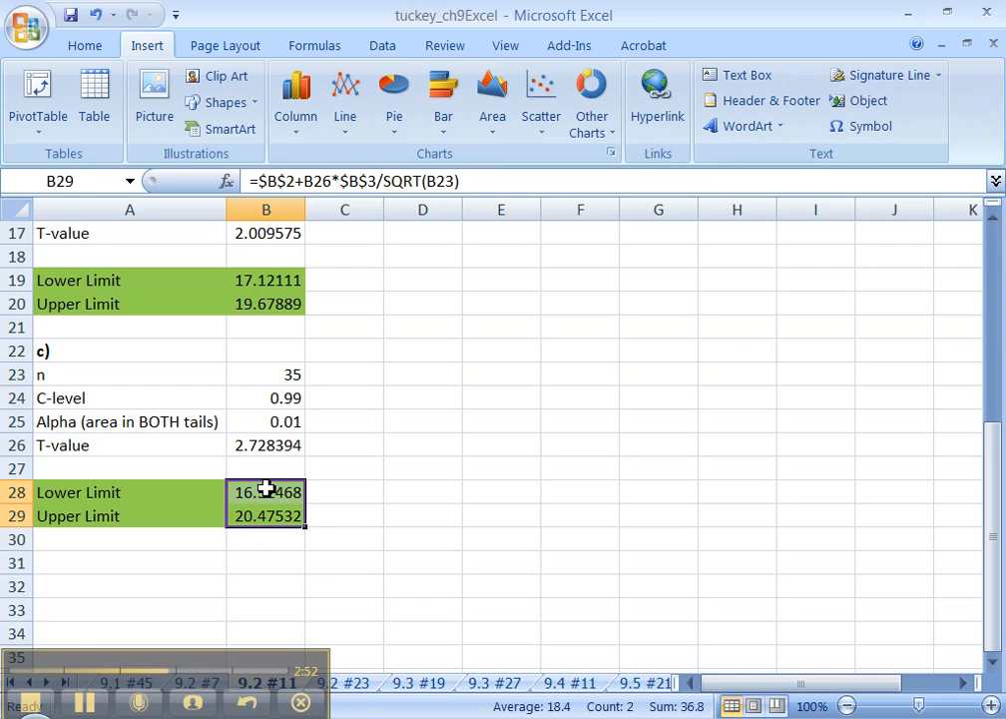
{"action": "scroll", "coordinate": [266, 488], "scroll_direction": "up", "scroll_amount": 3}
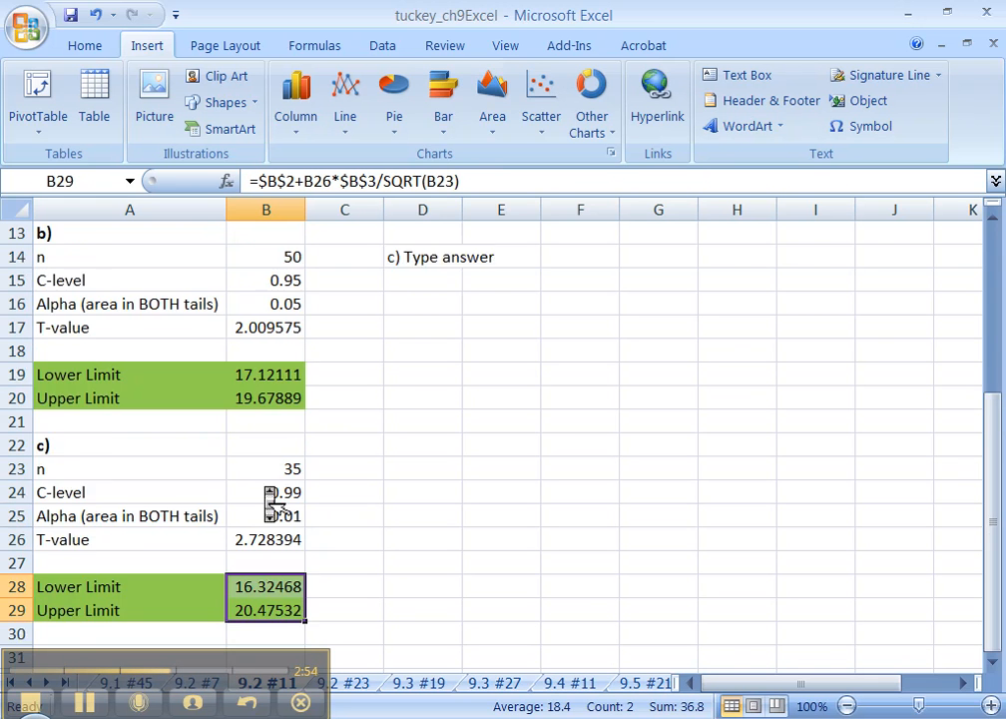
{"action": "scroll", "coordinate": [265, 488], "scroll_direction": "down", "scroll_amount": 1}
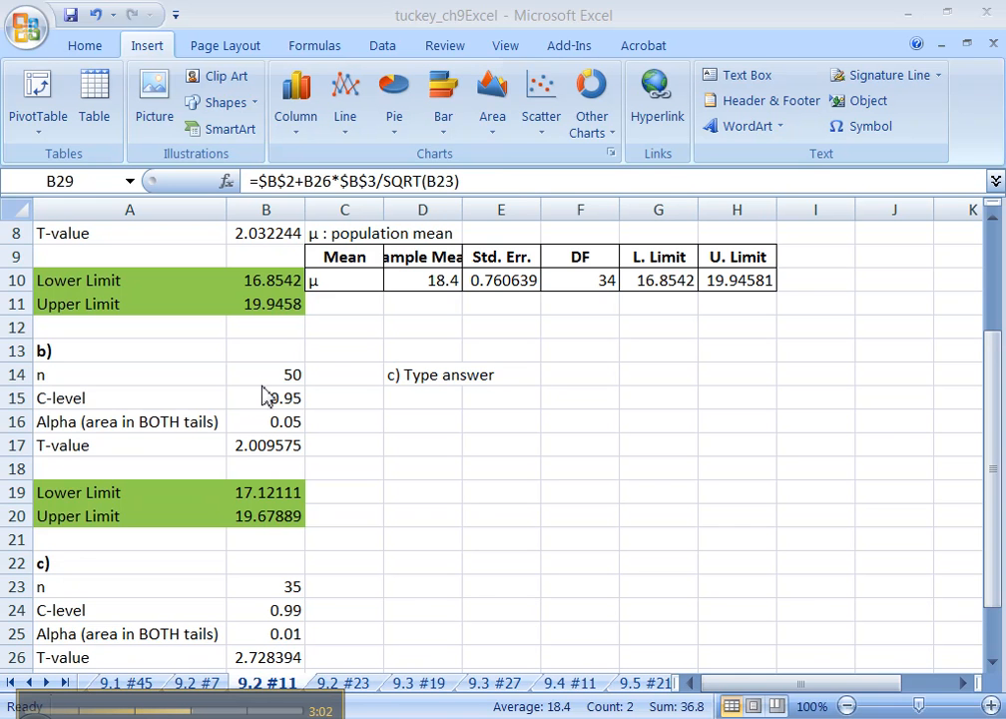
{"action": "scroll", "coordinate": [392, 391], "scroll_direction": "up", "scroll_amount": 2}
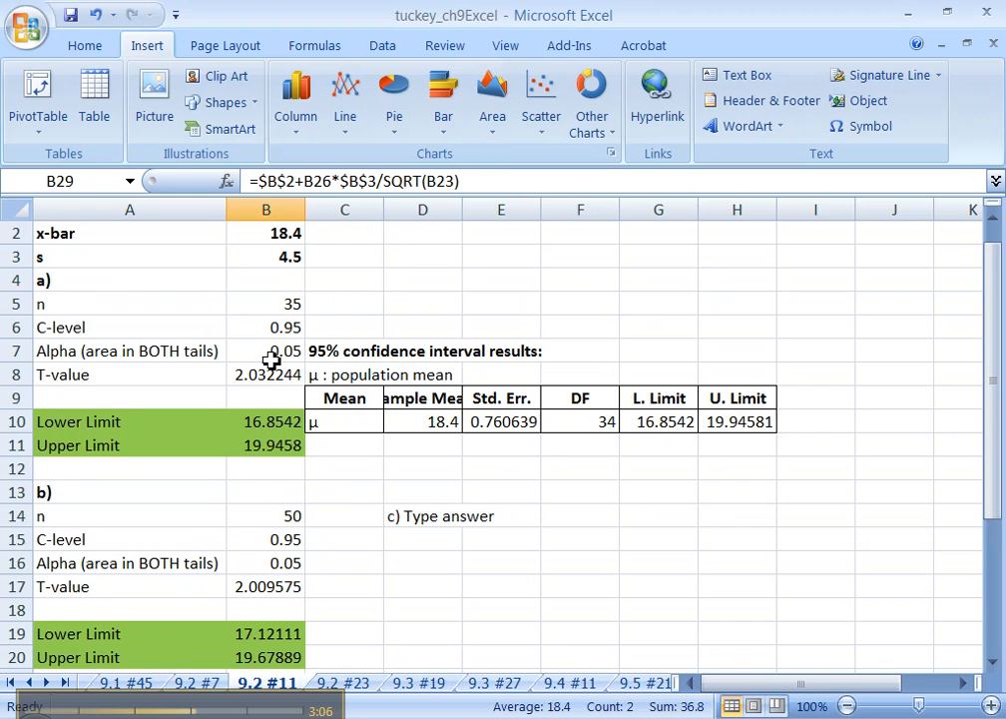
{"action": "scroll", "coordinate": [260, 480], "scroll_direction": "down", "scroll_amount": 1}
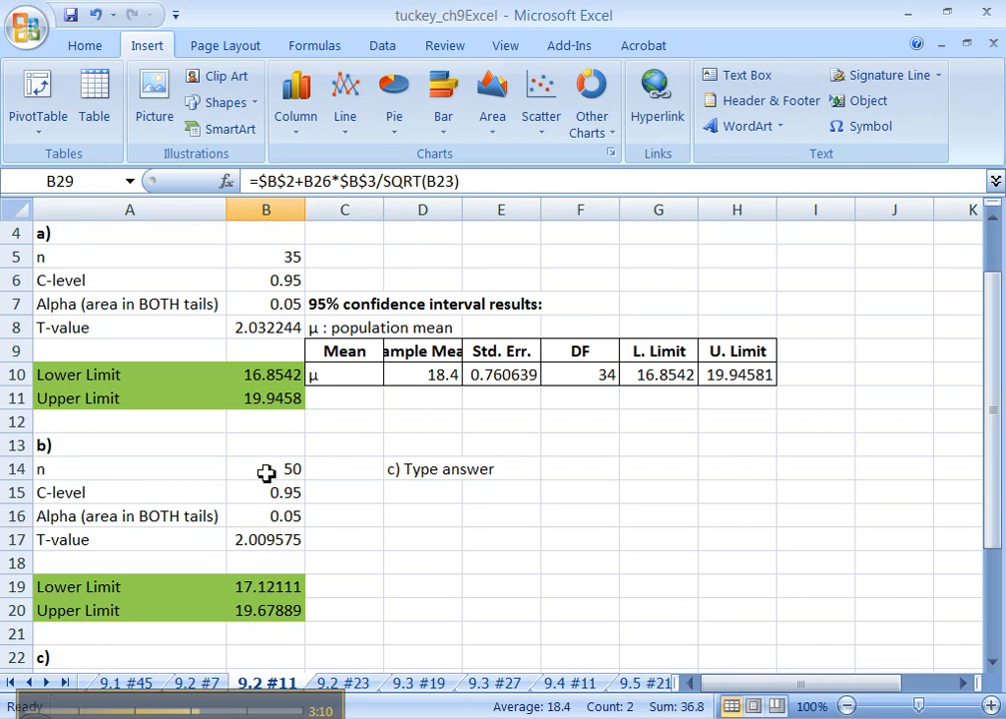
Examine part b)'s sample size and C-level rows together with its Lower and Upper Limits in A19:B20
{"action": "left_click", "coordinate": [268, 467]}
{"action": "left_click_drag", "start_coordinate": [173, 466], "coordinate": [250, 466]}
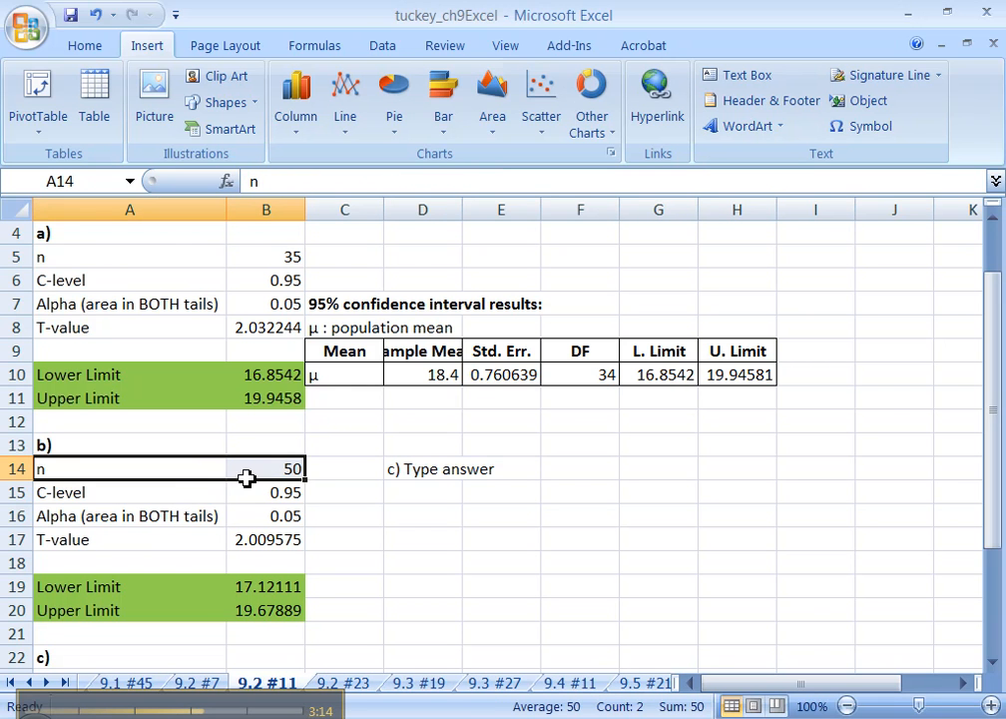
{"action": "left_click_drag", "start_coordinate": [257, 593], "coordinate": [222, 609]}
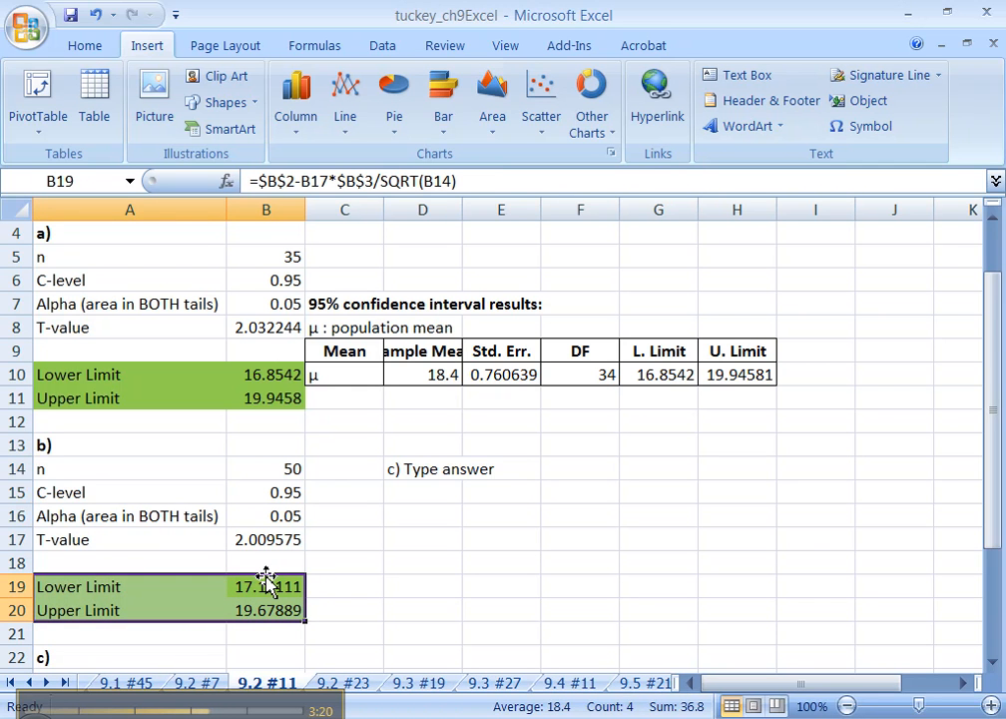
{"action": "left_click", "coordinate": [257, 588]}
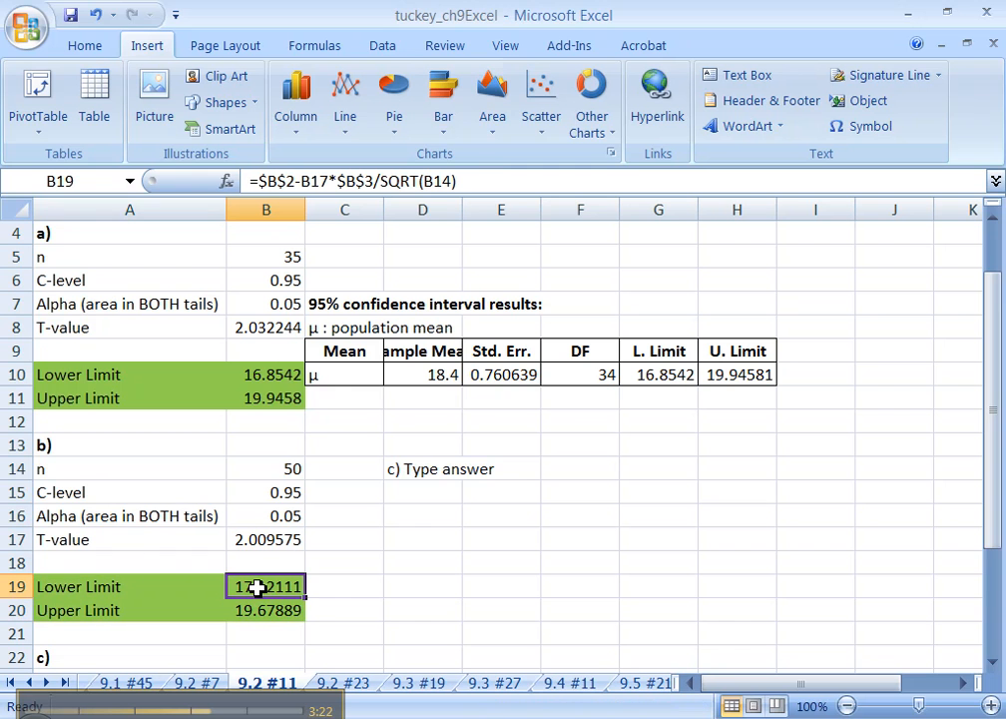
{"action": "left_click", "coordinate": [259, 489]}
{"action": "left_click_drag", "start_coordinate": [198, 490], "coordinate": [254, 491]}
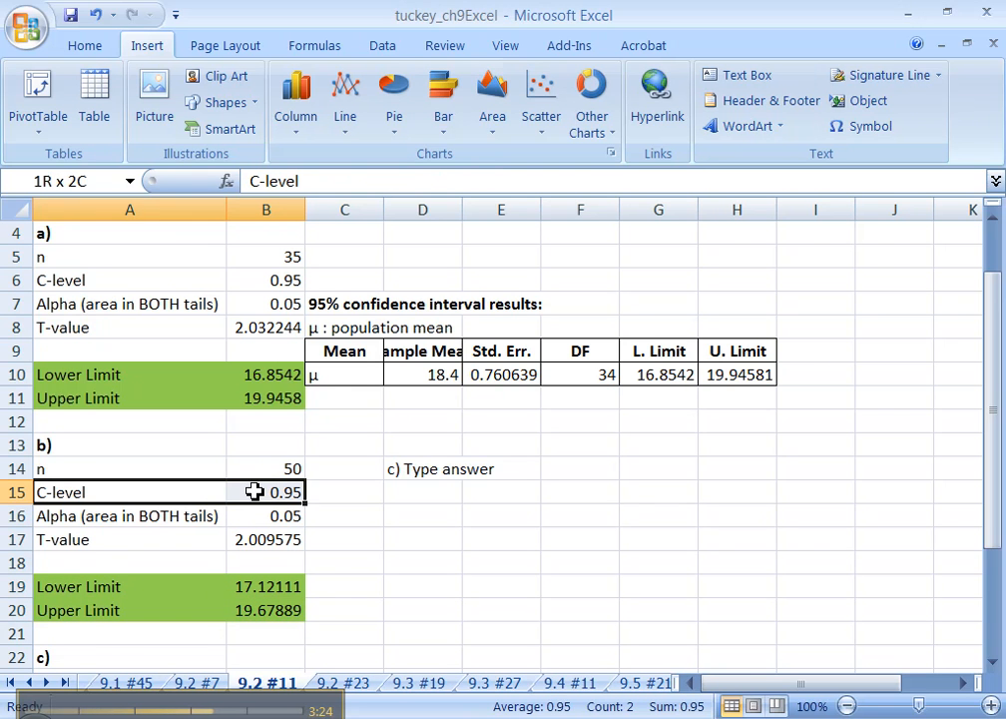
{"action": "left_click_drag", "start_coordinate": [253, 591], "coordinate": [214, 609]}
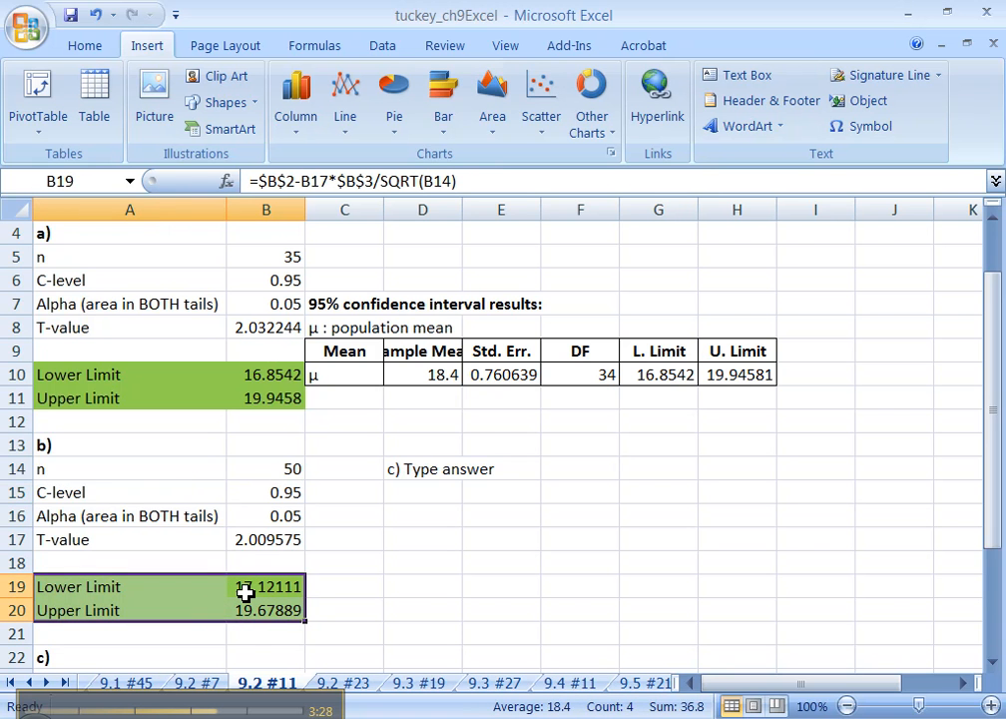
Examine part c)'s C-level row together with its Lower and Upper Limits in A28:B29
{"action": "middle_click", "coordinate": [249, 607]}
{"action": "scroll", "coordinate": [250, 611], "scroll_direction": "down", "scroll_amount": 1}
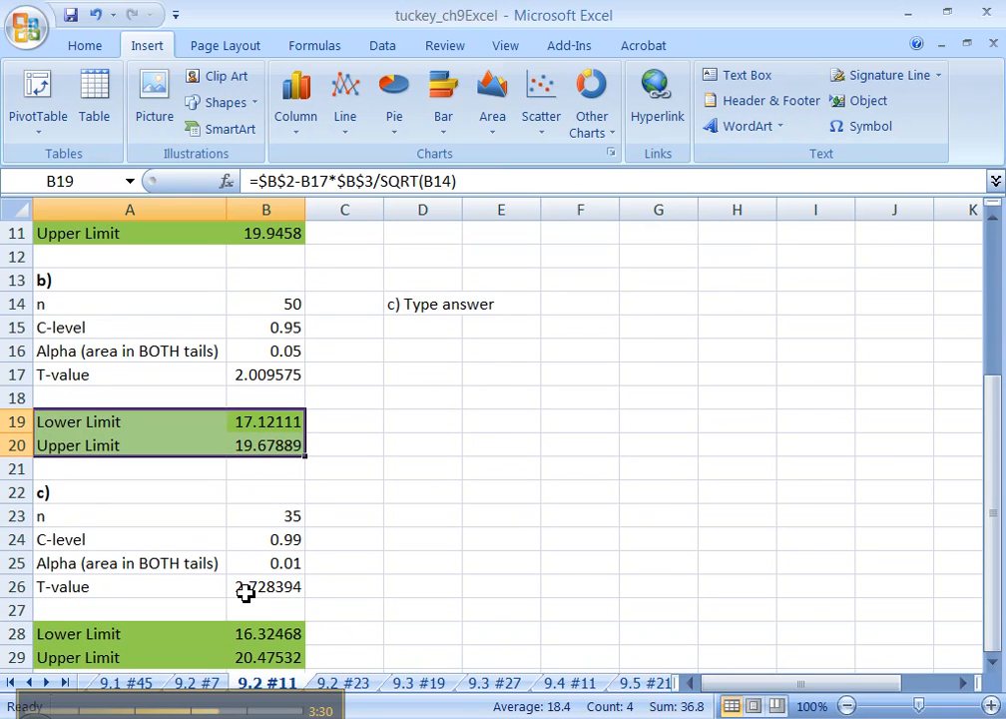
{"action": "scroll", "coordinate": [245, 593], "scroll_direction": "down", "scroll_amount": 1}
{"action": "scroll", "coordinate": [312, 472], "scroll_direction": "down", "scroll_amount": 2}
{"action": "left_click", "coordinate": [266, 367]}
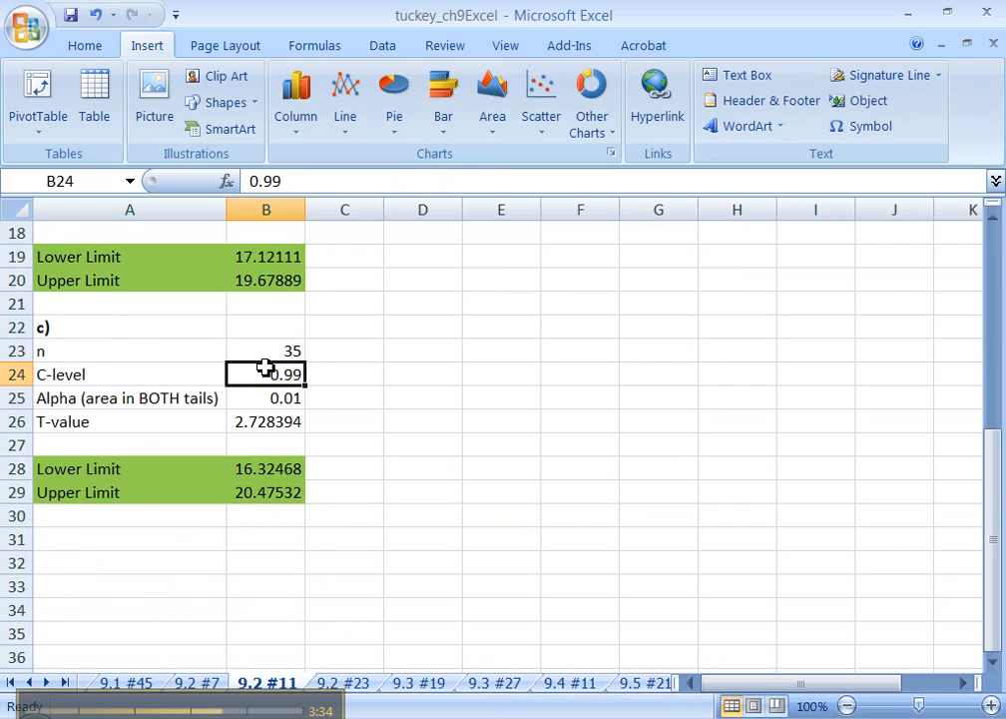
{"action": "left_click_drag", "start_coordinate": [220, 371], "coordinate": [249, 376]}
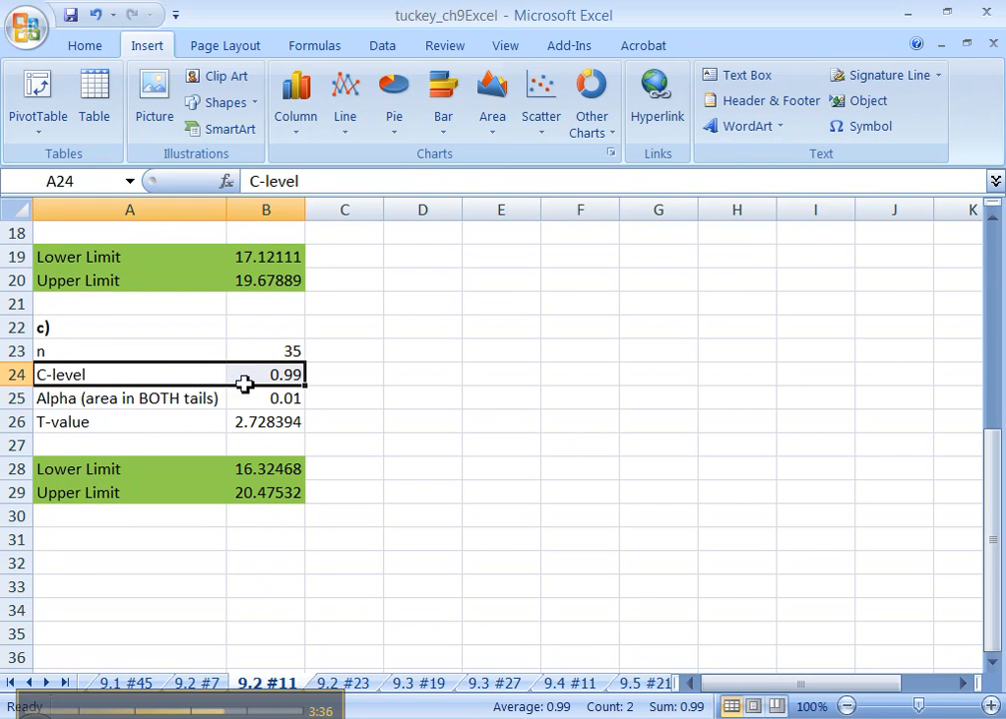
{"action": "left_click_drag", "start_coordinate": [257, 499], "coordinate": [198, 469]}
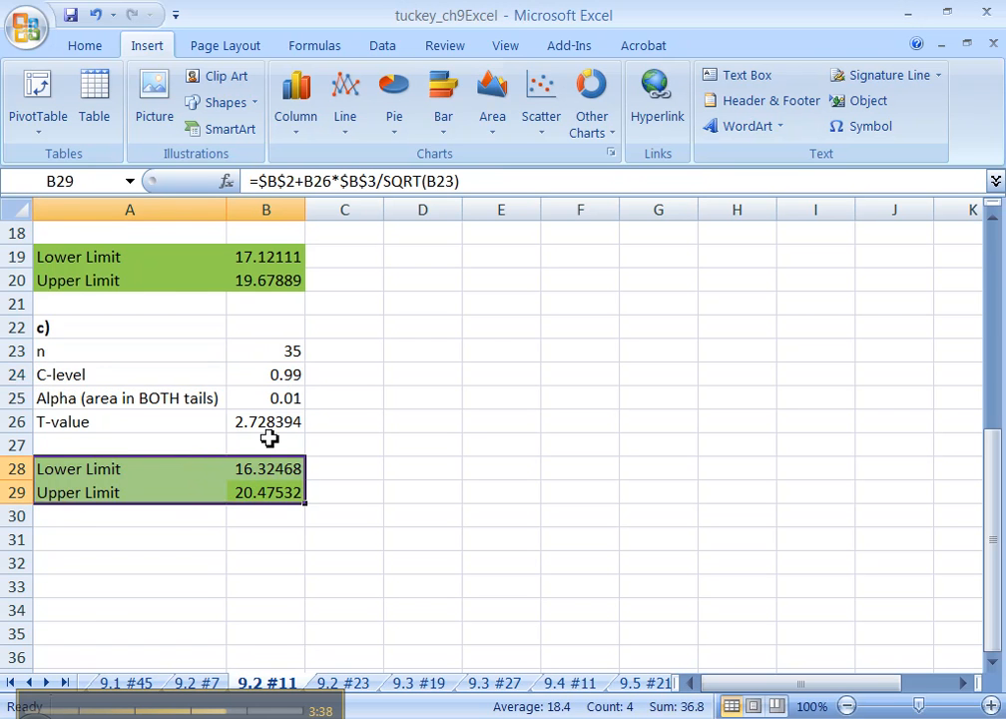
Compare part b)'s interval limits and sample size in B14 with part c)'s Lower and Upper Limits
{"action": "scroll", "coordinate": [275, 444], "scroll_direction": "up", "scroll_amount": 3}
{"action": "scroll", "coordinate": [280, 451], "scroll_direction": "up", "scroll_amount": 1}
{"action": "left_click_drag", "start_coordinate": [262, 470], "coordinate": [220, 492]}
{"action": "left_click", "coordinate": [267, 349]}
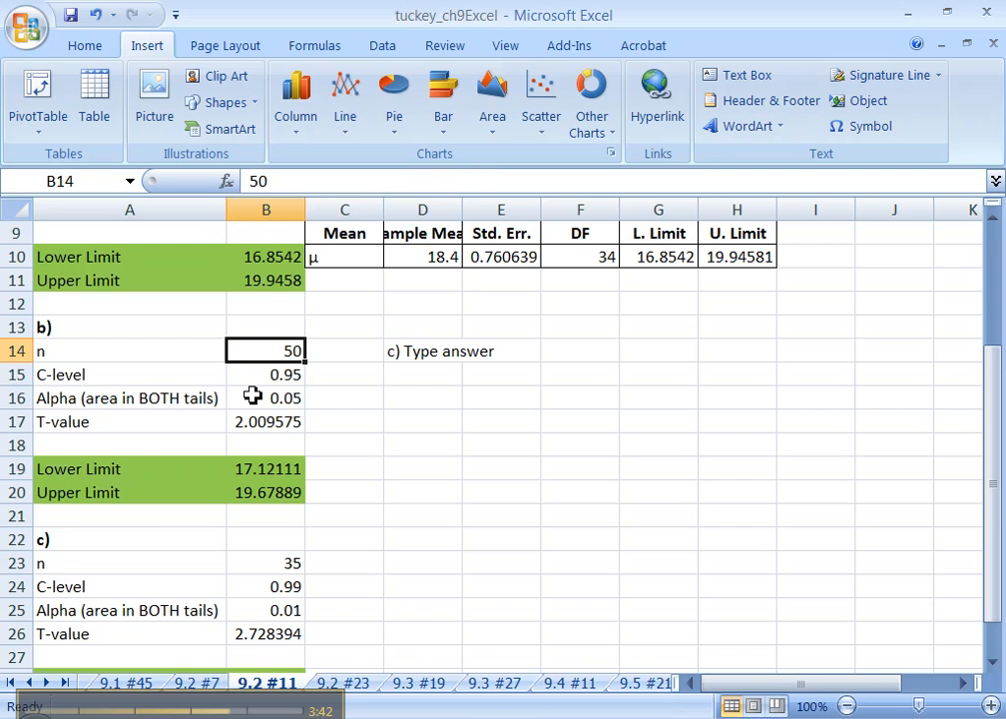
{"action": "scroll", "coordinate": [253, 396], "scroll_direction": "down", "scroll_amount": 2}
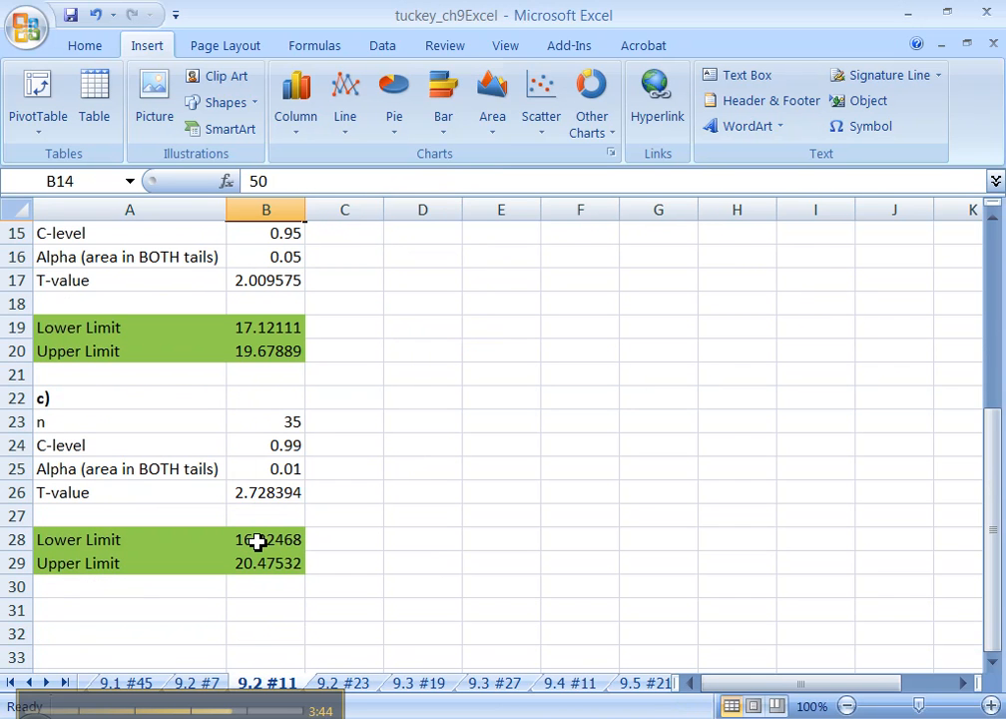
{"action": "left_click", "coordinate": [256, 540]}
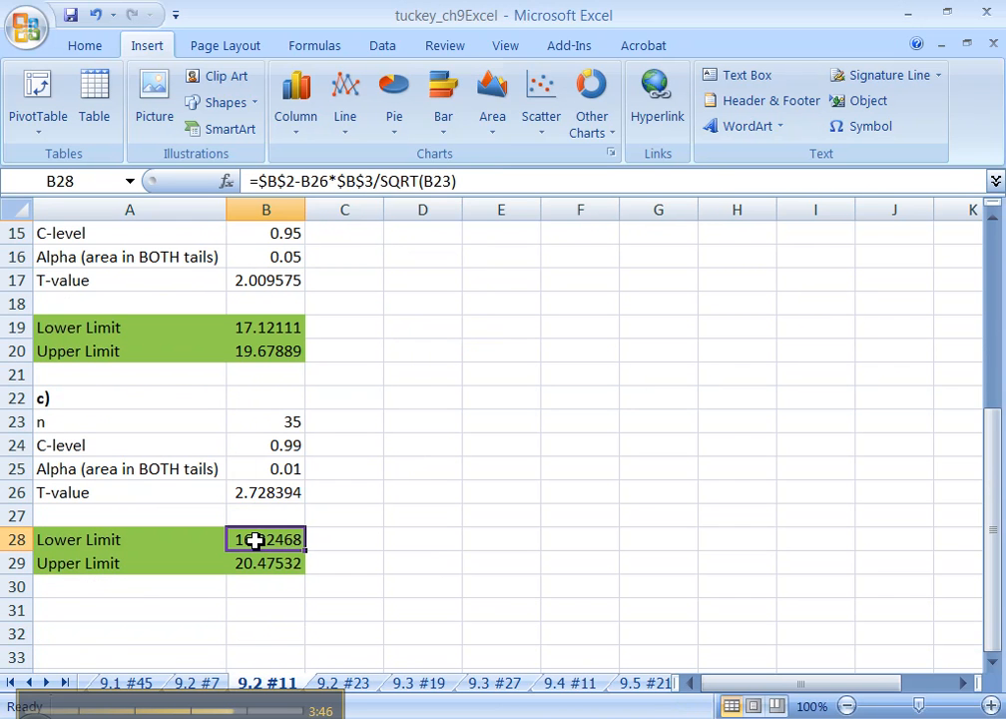
{"action": "left_click", "coordinate": [249, 564]}
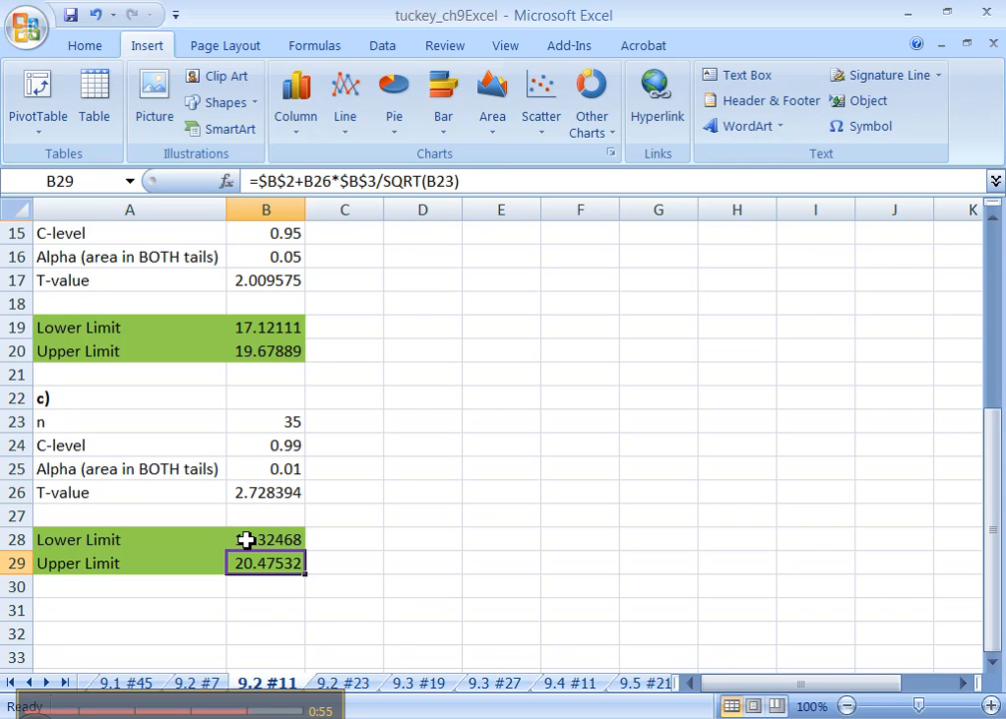
Review part b)'s sample size row and part c)'s input cells, and return to part b)'s limits in A19:B20
{"action": "scroll", "coordinate": [247, 539], "scroll_direction": "up", "scroll_amount": 2}
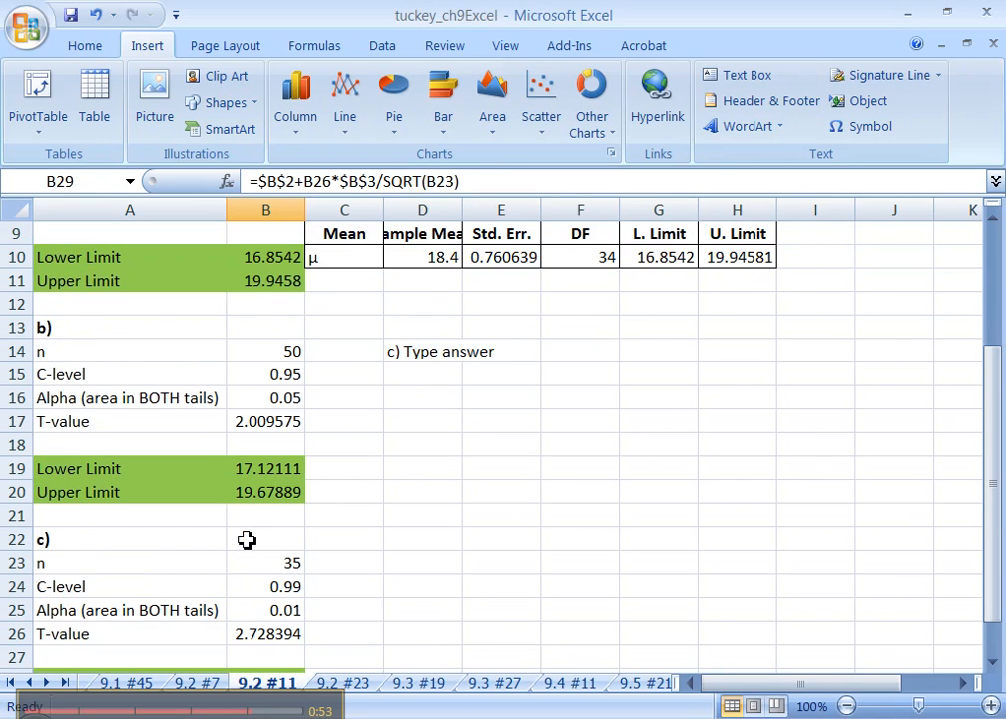
{"action": "left_click", "coordinate": [269, 352]}
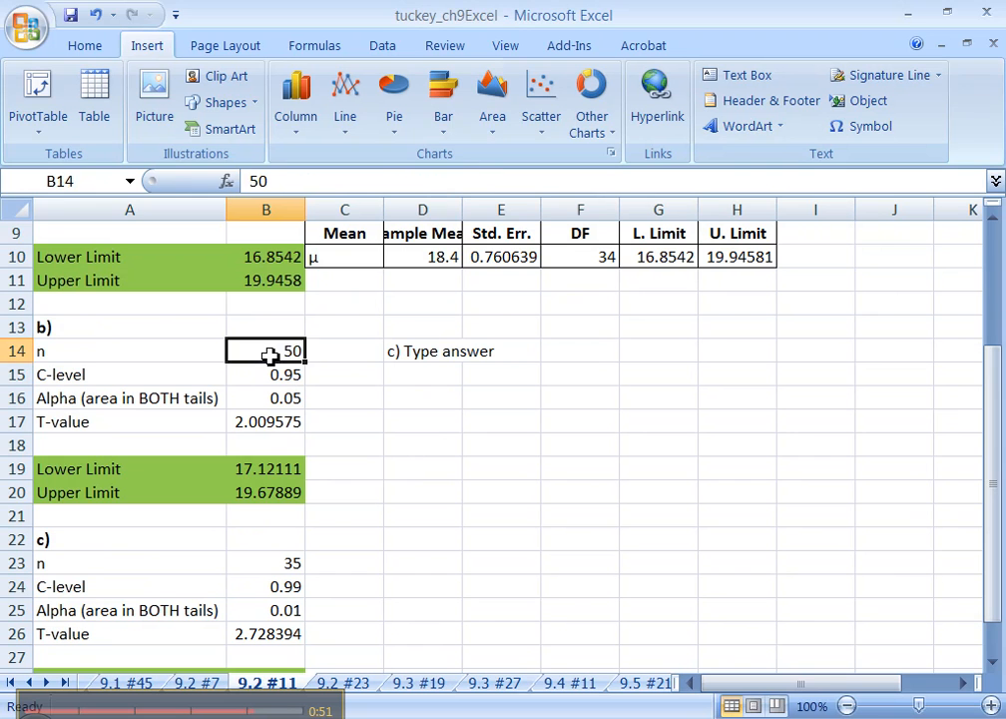
{"action": "left_click_drag", "start_coordinate": [194, 357], "coordinate": [243, 352]}
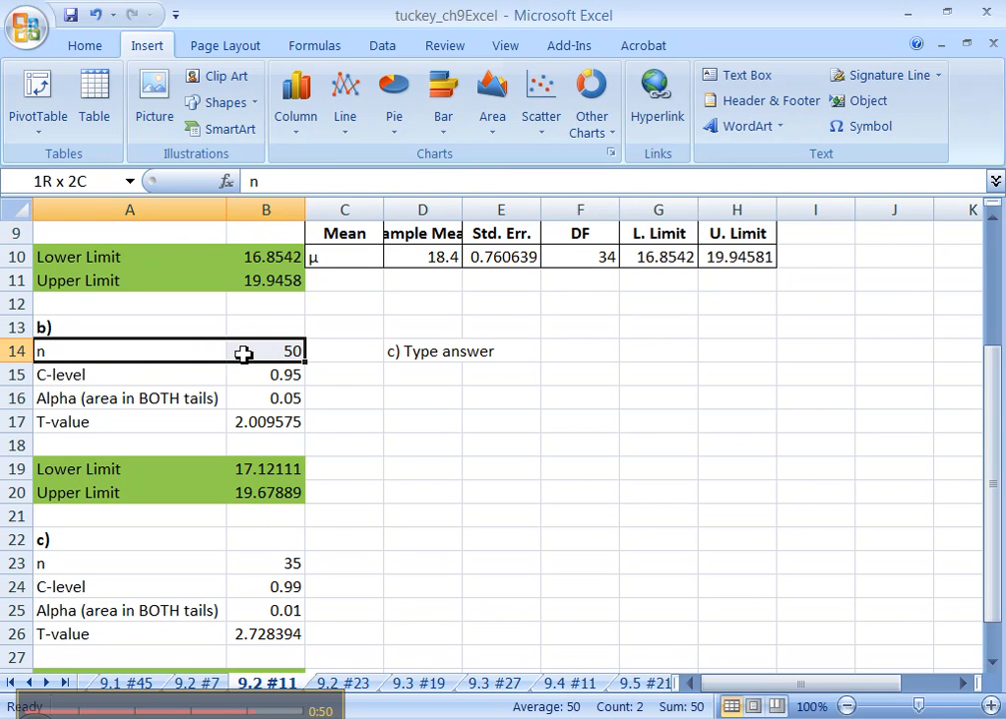
{"action": "left_click", "coordinate": [213, 590]}
{"action": "left_click_drag", "start_coordinate": [212, 590], "coordinate": [205, 546]}
{"action": "scroll", "coordinate": [246, 591], "scroll_direction": "down", "scroll_amount": 2}
{"action": "left_click_drag", "start_coordinate": [235, 357], "coordinate": [216, 333]}
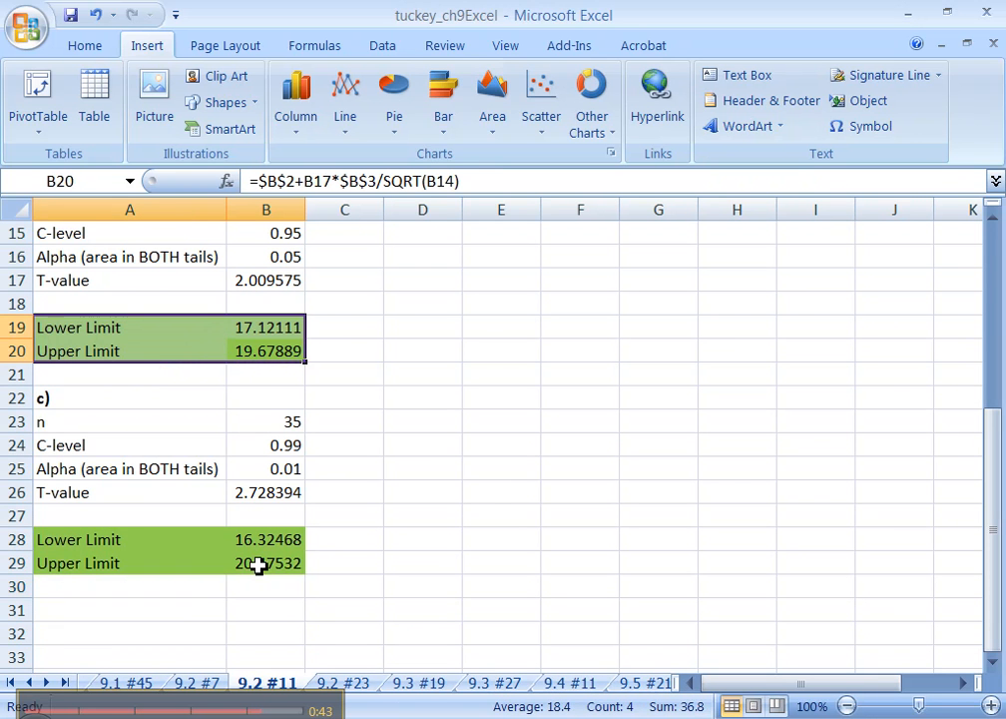
Look over the part b) and c) blocks once more and switch to the browser e-book showing problem 11
{"action": "scroll", "coordinate": [264, 542], "scroll_direction": "up", "scroll_amount": 3}
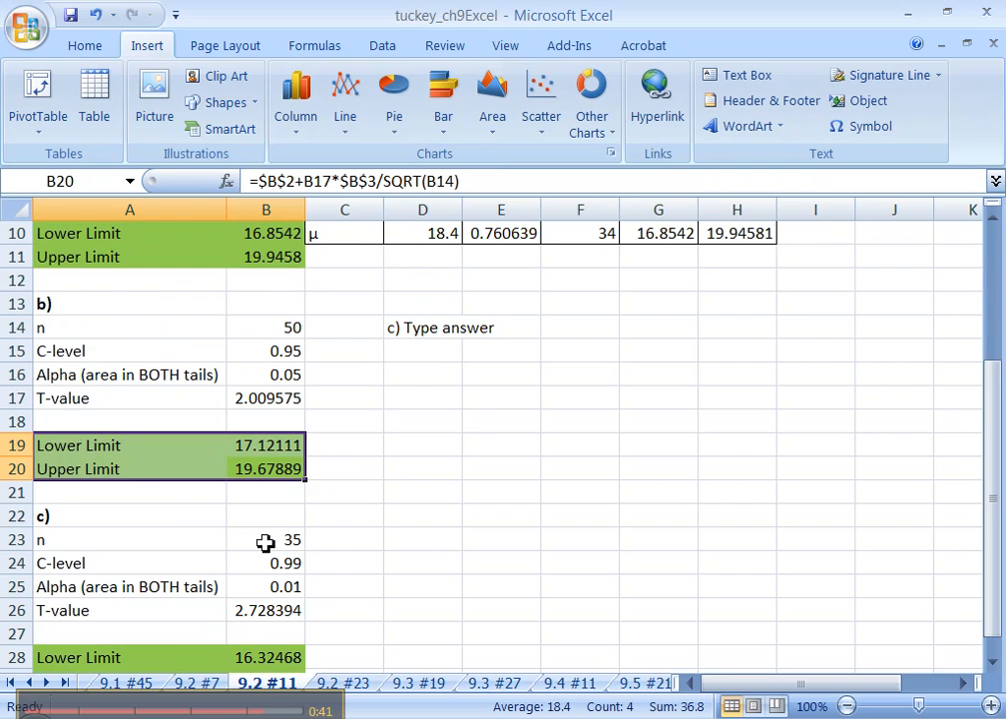
{"action": "scroll", "coordinate": [267, 559], "scroll_direction": "down", "scroll_amount": 1}
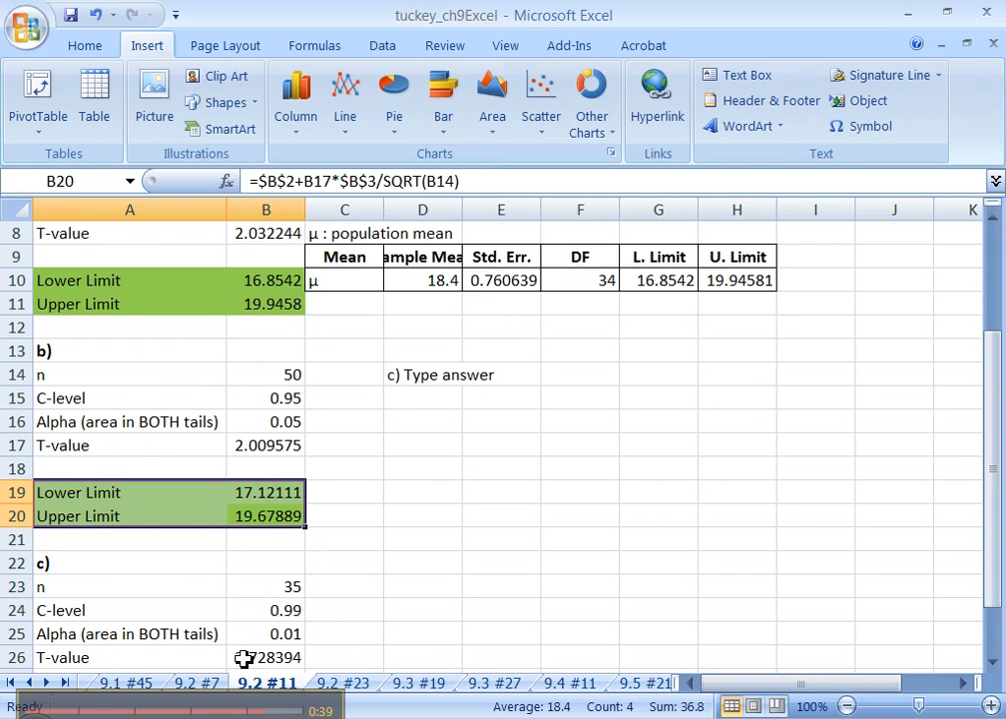
{"action": "mouse_move", "coordinate": [254, 711]}
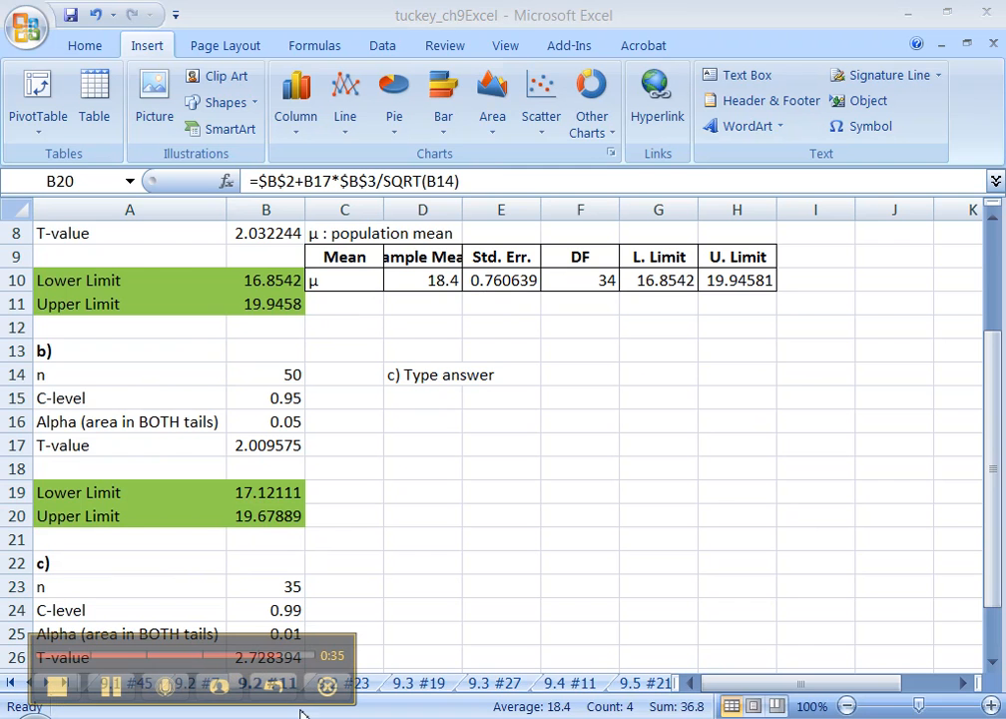
{"action": "key", "text": "alt+Tab"}
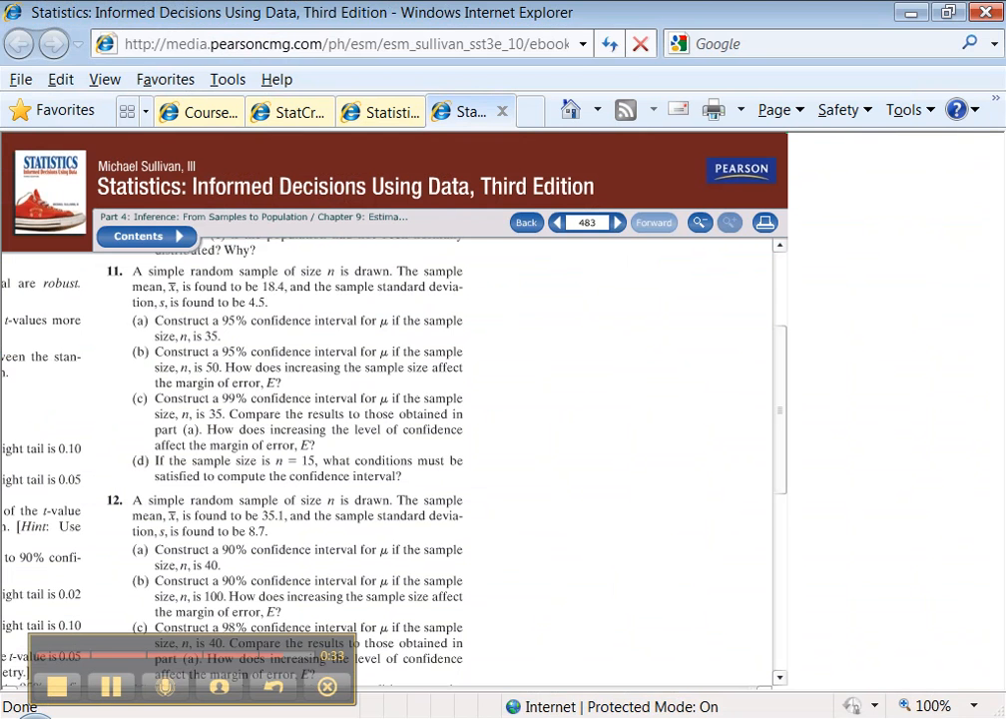